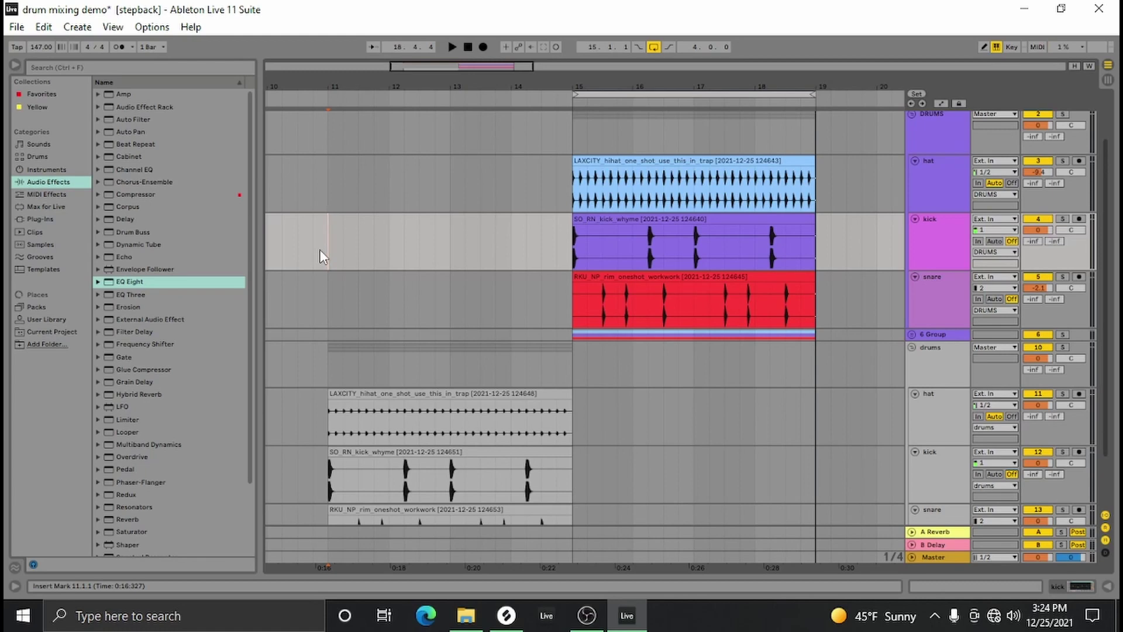
Step: Play the arrangement and select the hat track to review the ungrouped drum tracks
key("space")
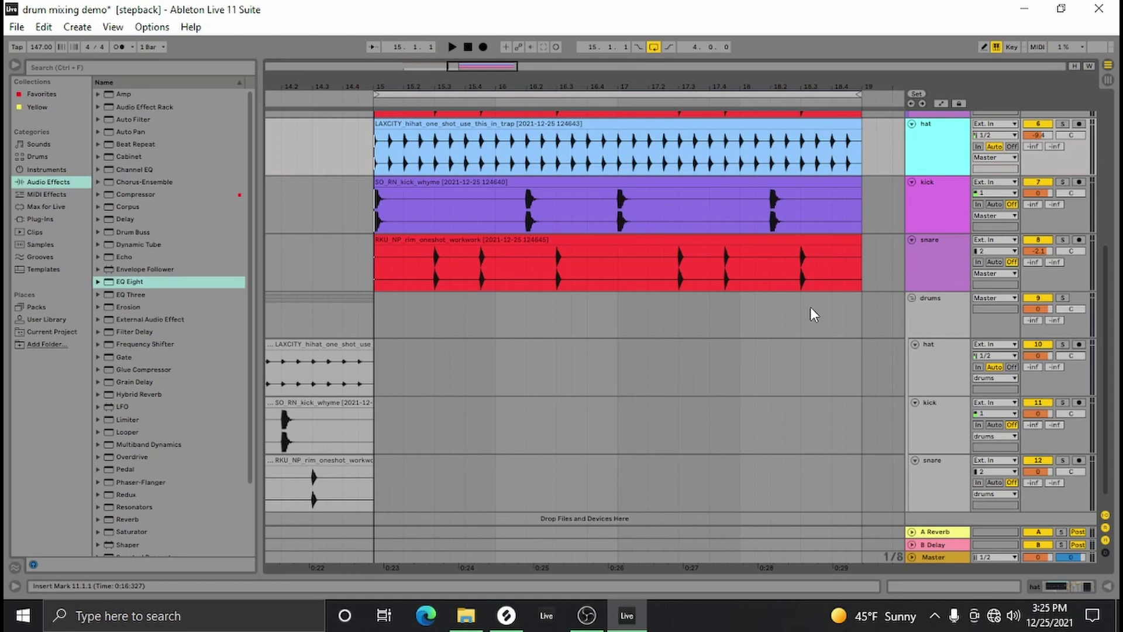
left_click(943, 166)
Step: Group the hat, kick and snare tracks with Ctrl+G and show the new DRUMS group's device chain
left_click(947, 193, "shift")
left_click(942, 255, "shift")
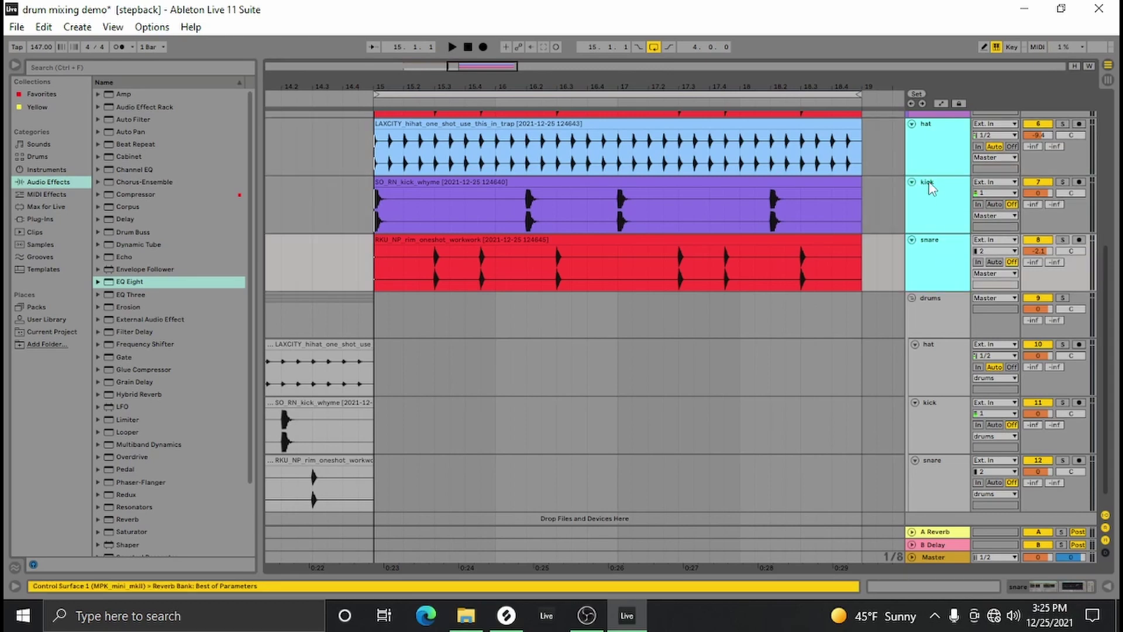
key("ctrl+g")
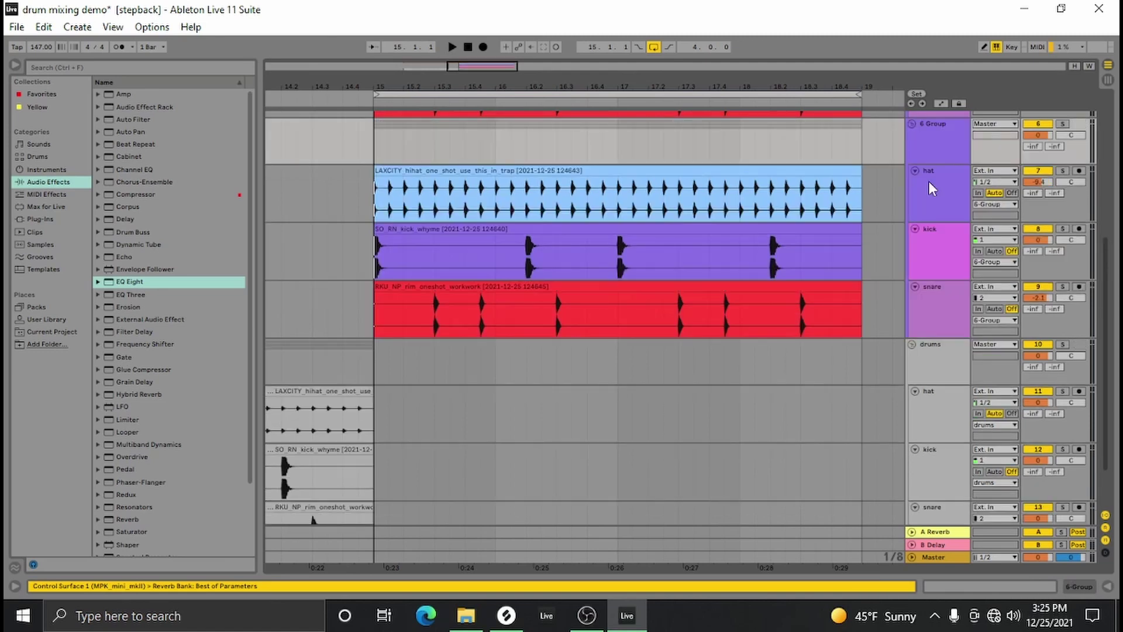
double_click(946, 162)
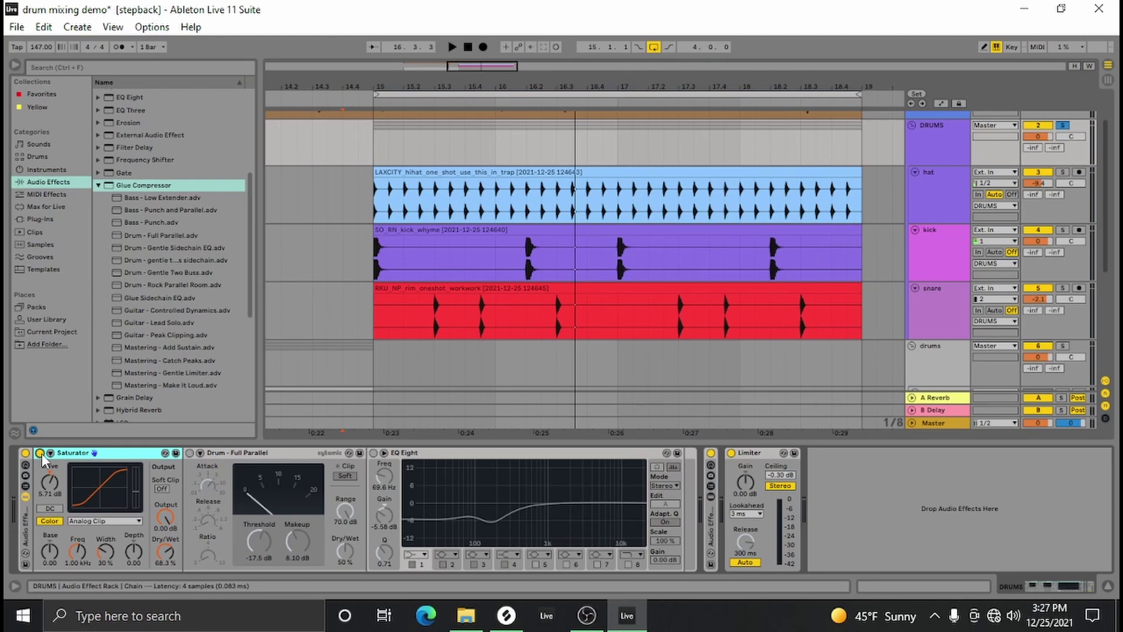
Step: Insert a Utility before the Saturator, raise its gain to 5.47 dB, then delete it
scroll(131, 383, "down", 6)
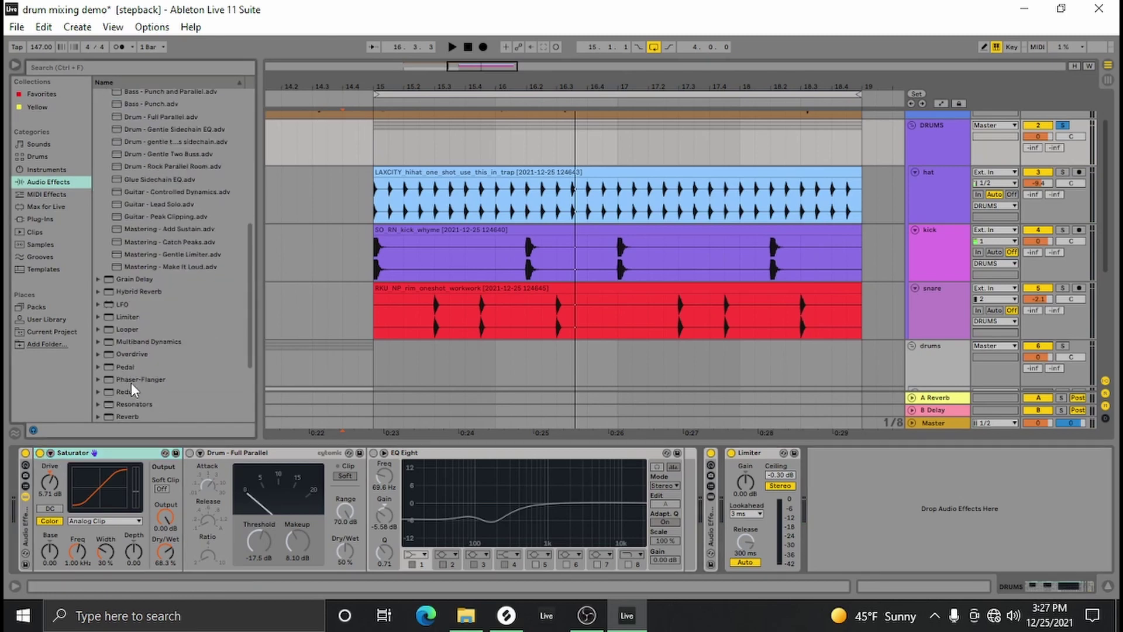
left_click_drag(131, 388, 49, 534)
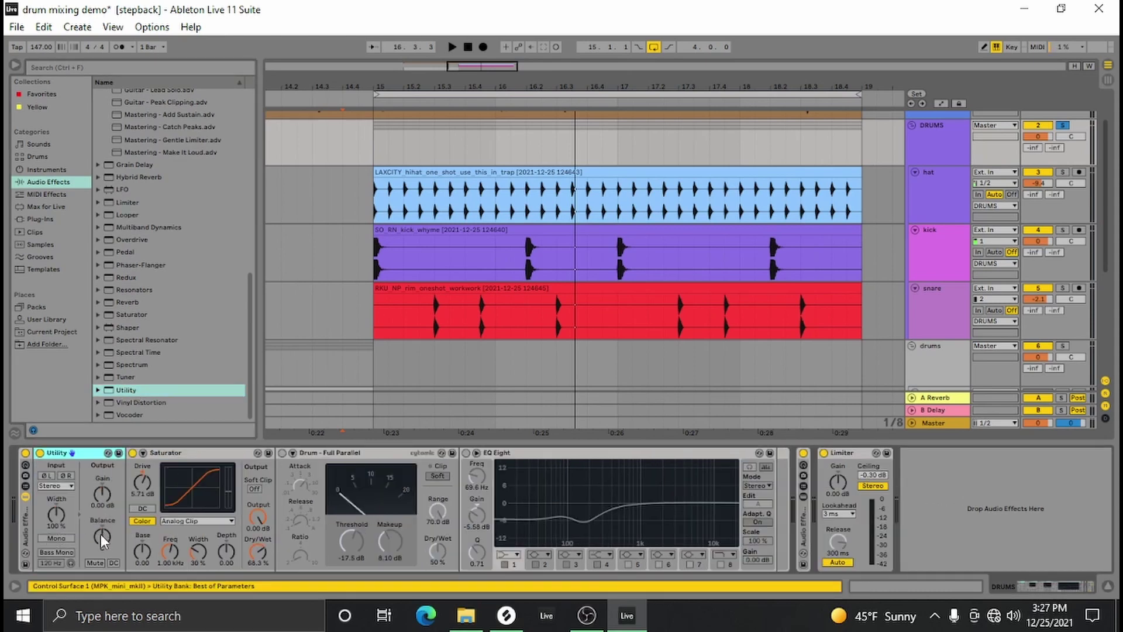
left_click_drag(102, 494, 103, 468)
left_click(93, 457)
key("Delete")
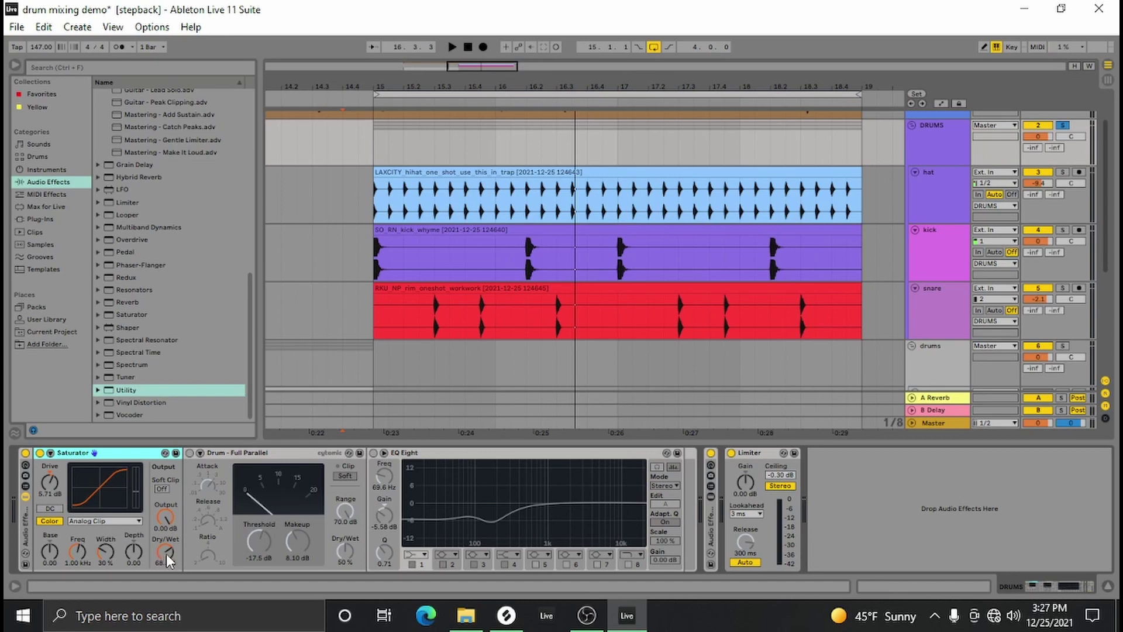
Step: Push the Saturator Dry/Wet to 100% during playback, then ease it back down slightly
left_click_drag(168, 554, 168, 514)
key("space")
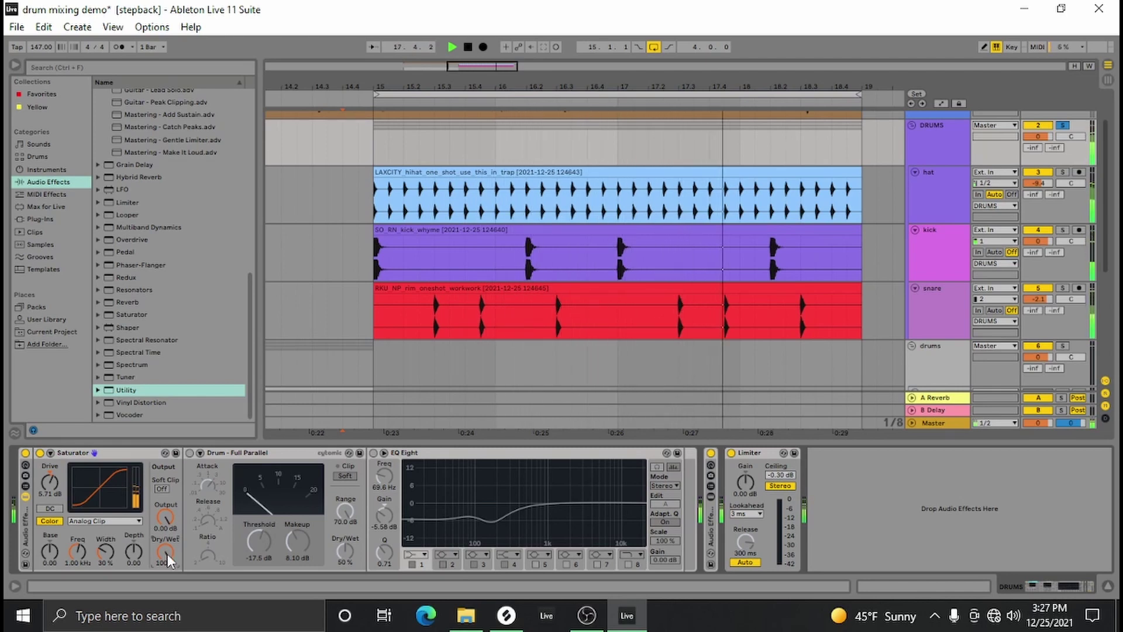
left_click_drag(167, 554, 167, 574)
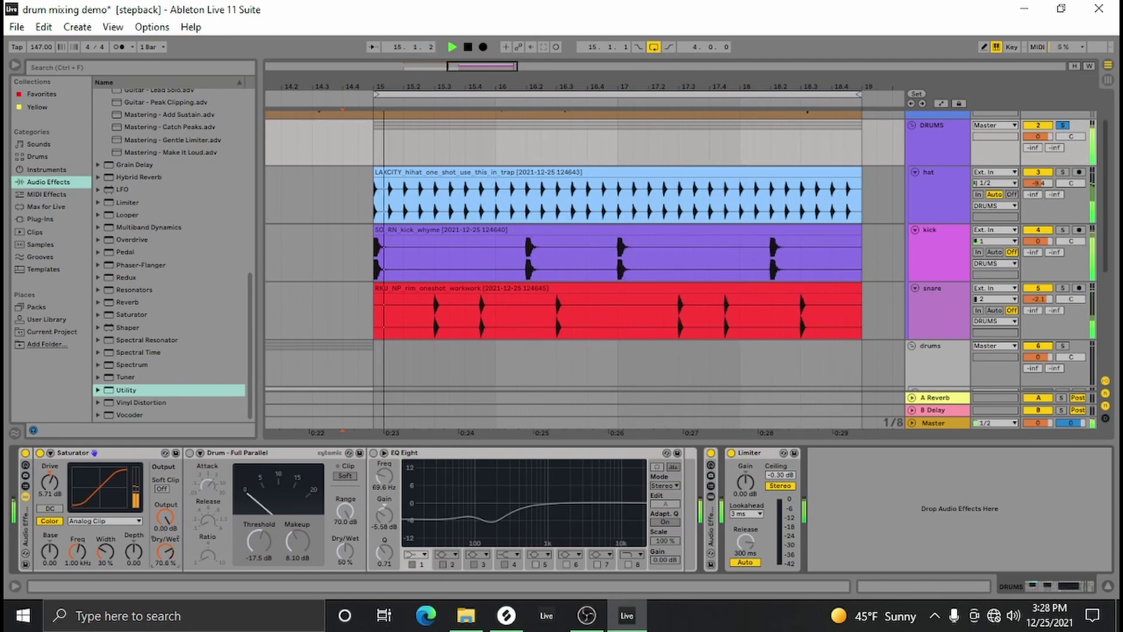
Step: A/B the Saturator and Drum - Full Parallel by bypassing and re-enabling each
left_click(39, 453)
left_click(40, 453)
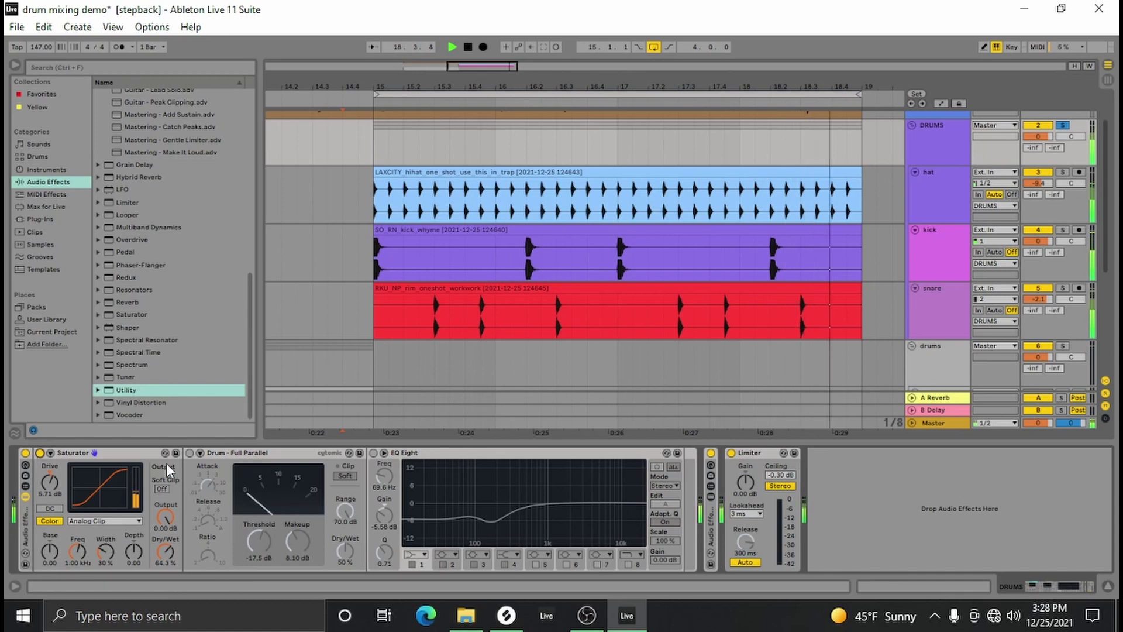
left_click(189, 454)
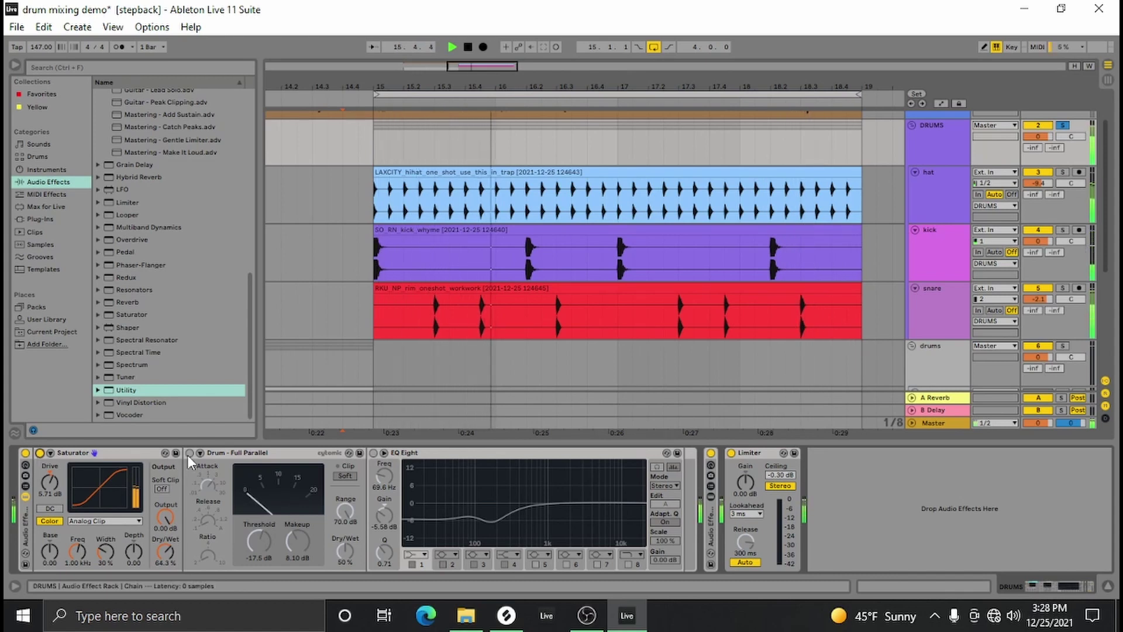
left_click(189, 453)
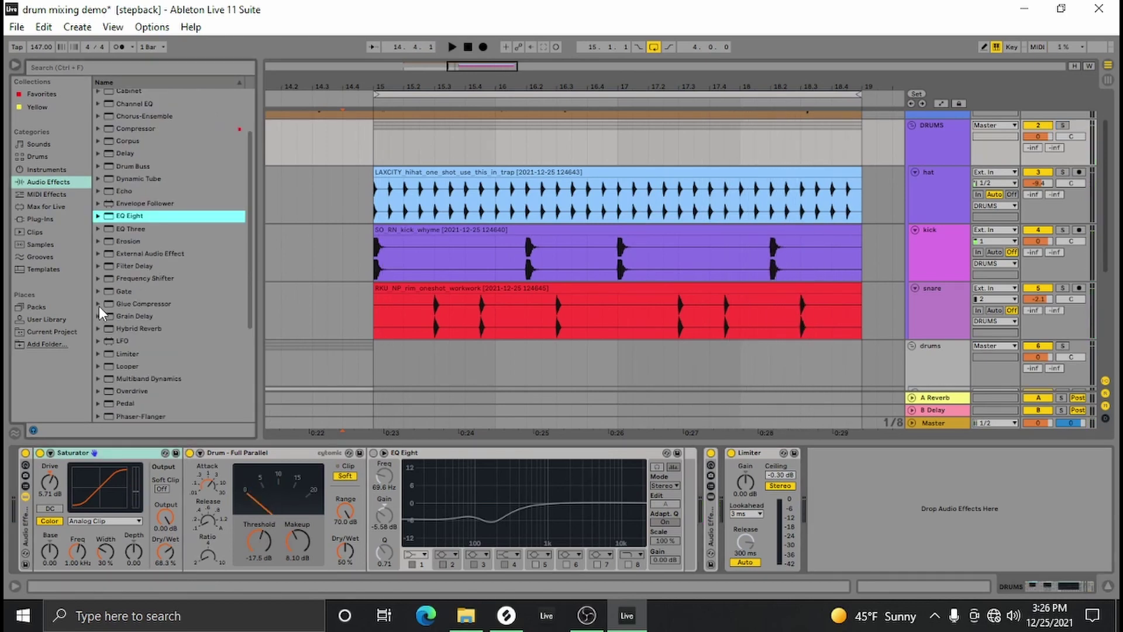
Step: Browse the Glue Compressor presets, stop playback, and select the hat track
left_click(100, 307)
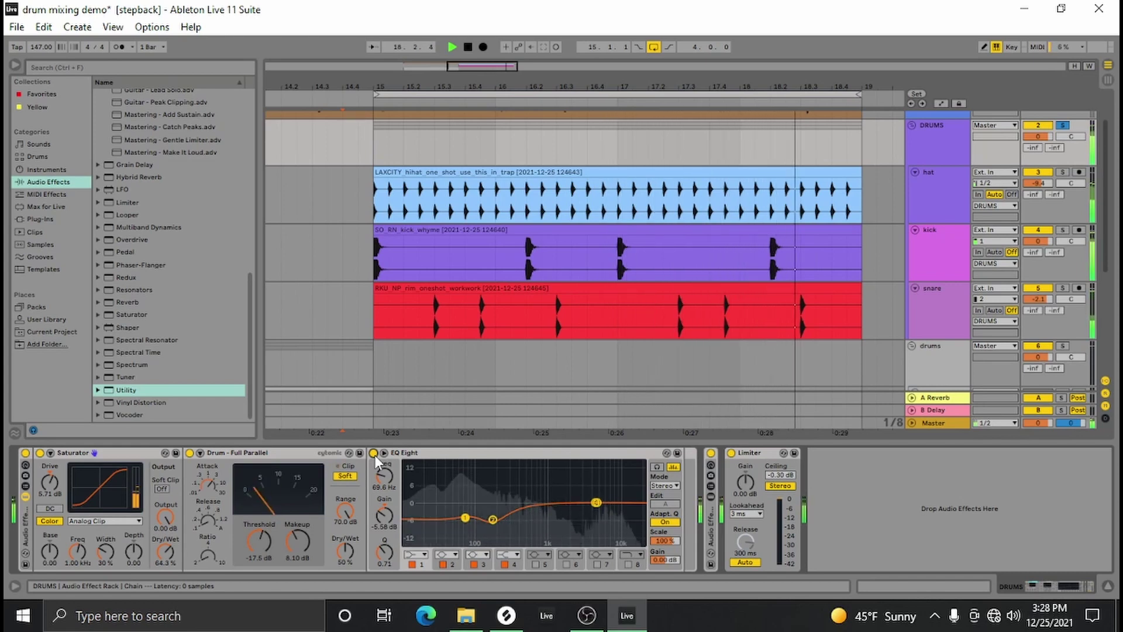
key("space")
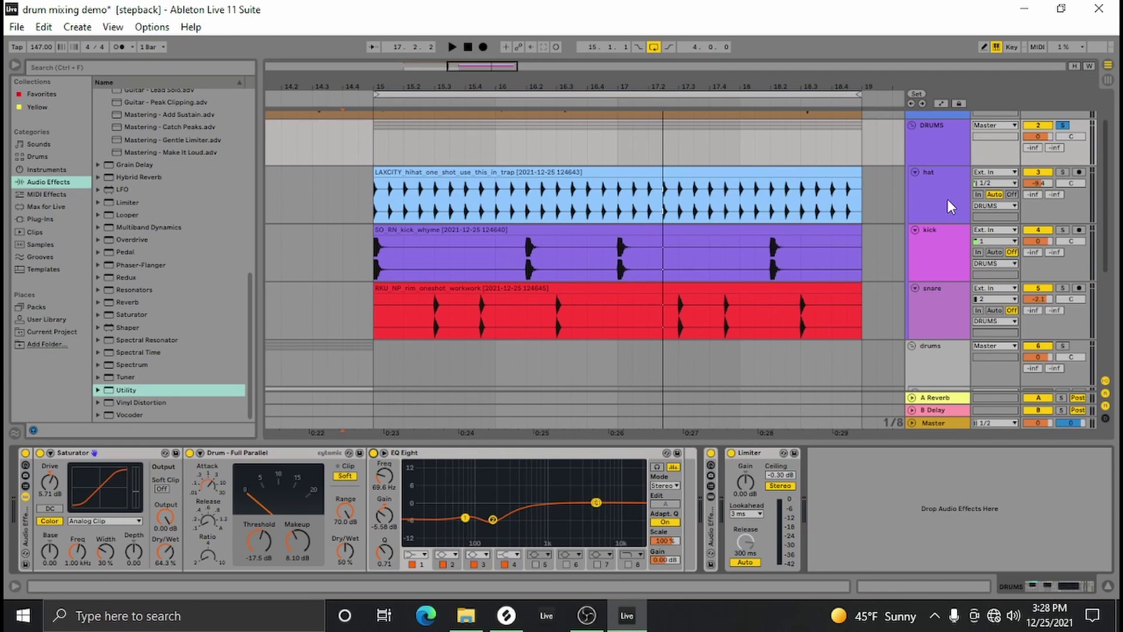
left_click(937, 202)
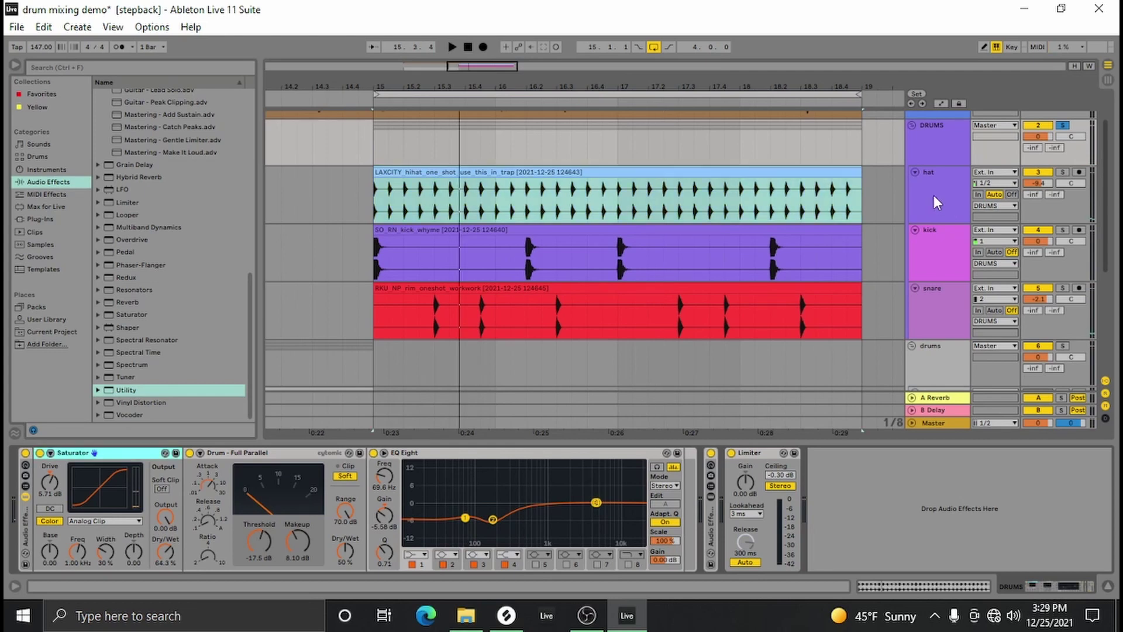
Step: Select the DRUMS Limiter, play the drums, and switch to the hat track's chain
left_click(753, 451)
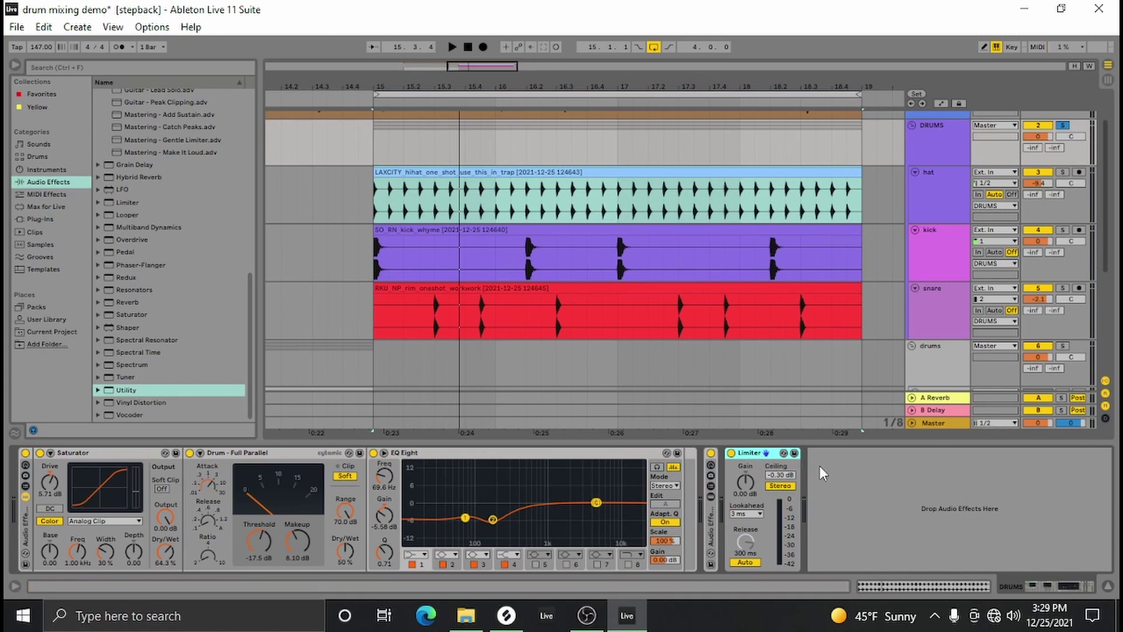
key("space")
key("space")
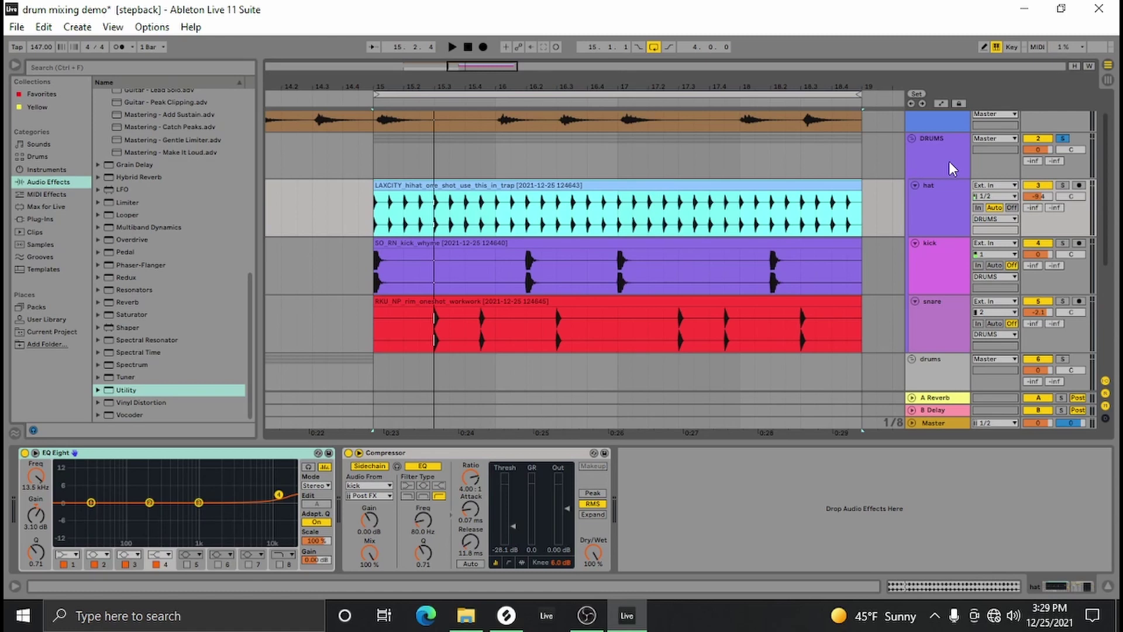
left_click(948, 209)
Step: Solo the kick and tune its EQ Eight cut to 178 Hz, -5.83 dB while listening
left_click(944, 258)
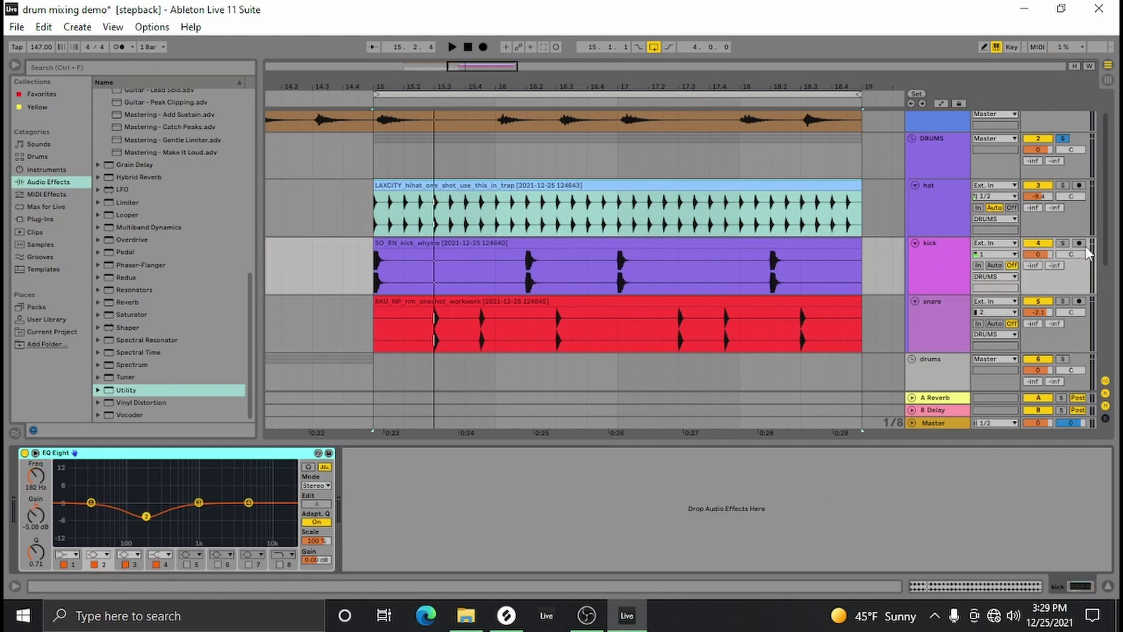
left_click(1062, 243)
key("space")
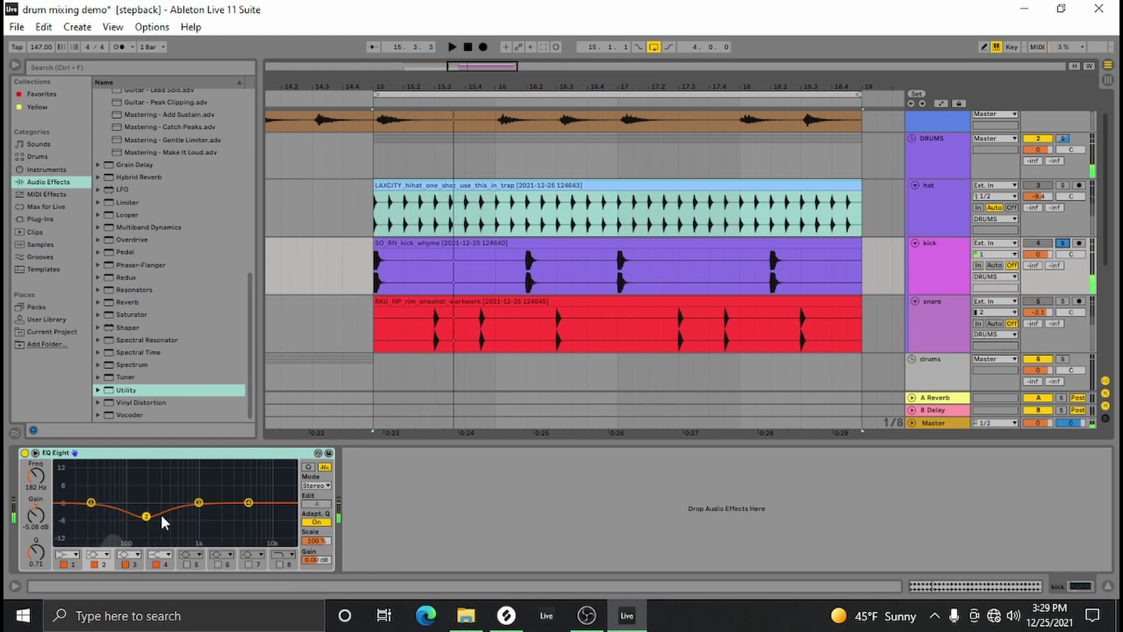
left_click_drag(146, 516, 147, 517)
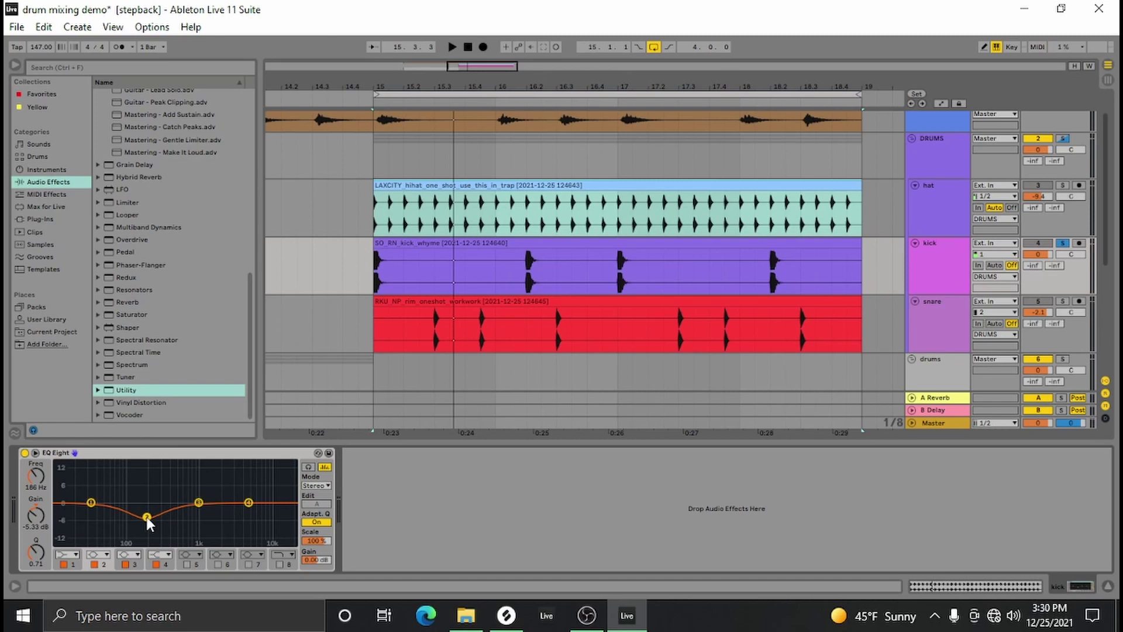
key("space")
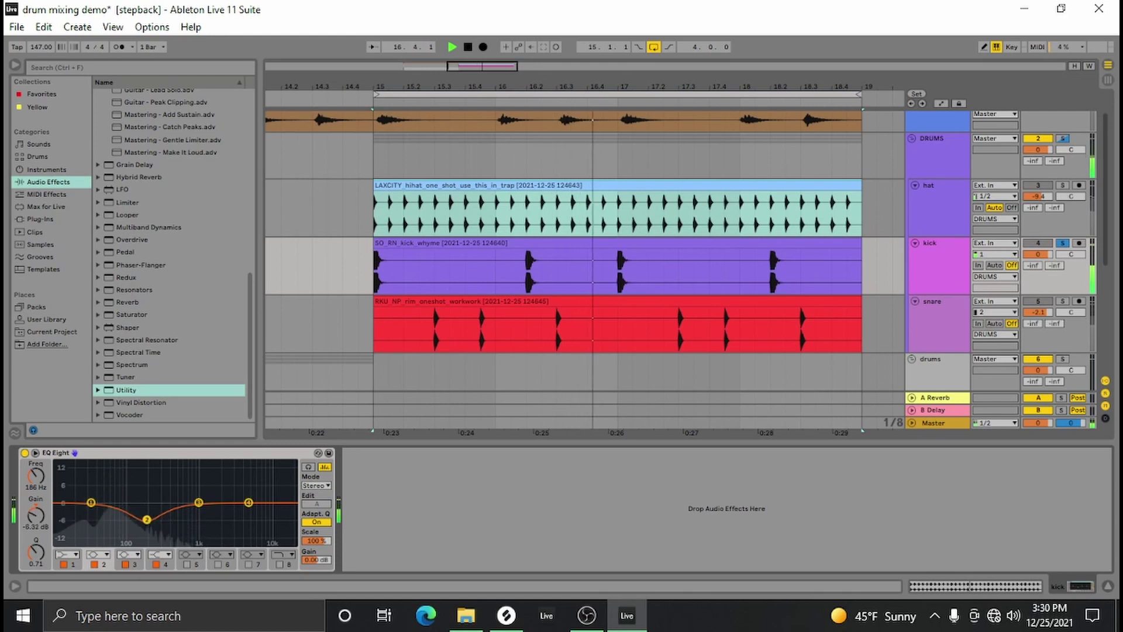
left_click_drag(147, 517, 146, 518)
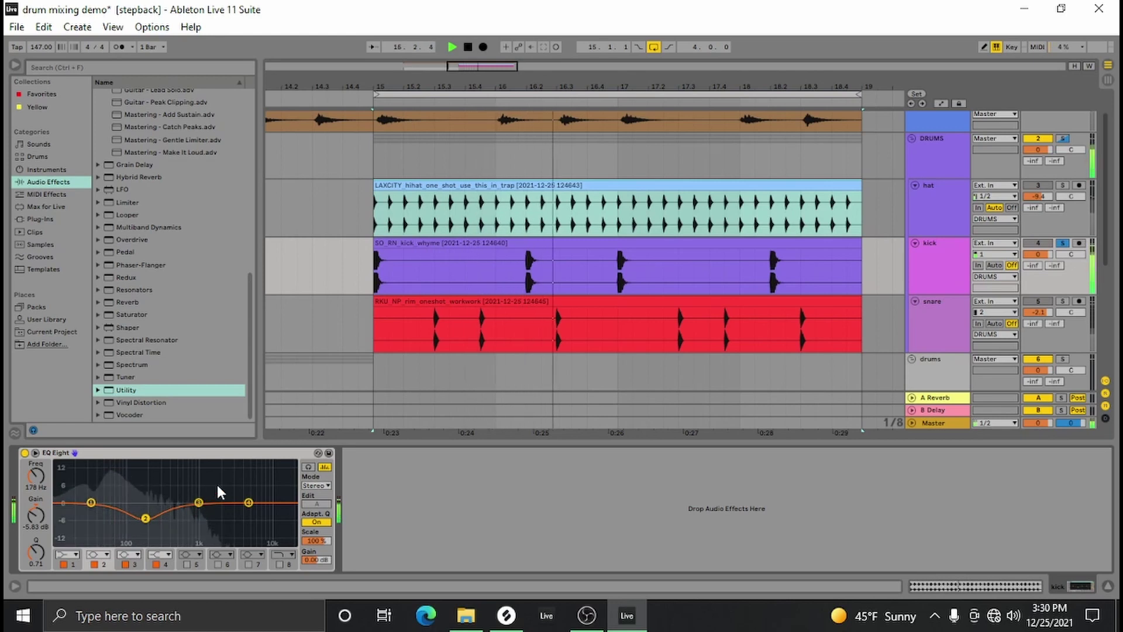
Step: On the snare's EQ Eight, boost the high shelf about 6 dB and move band 3 near 344 Hz
left_click(930, 323)
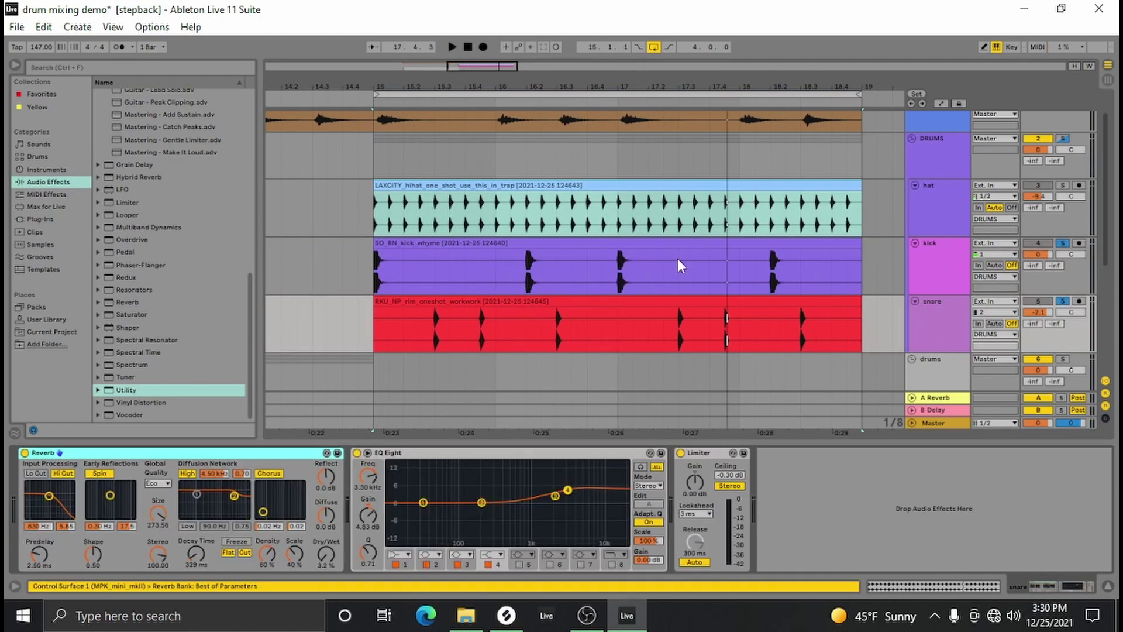
key("space")
key("space")
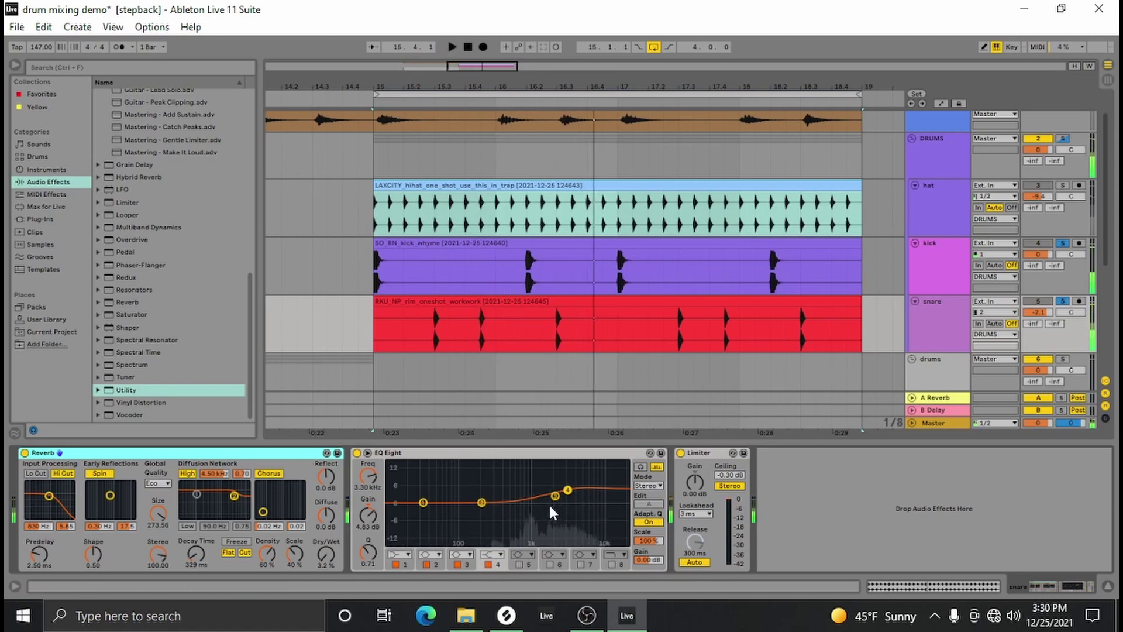
key("space")
key("space")
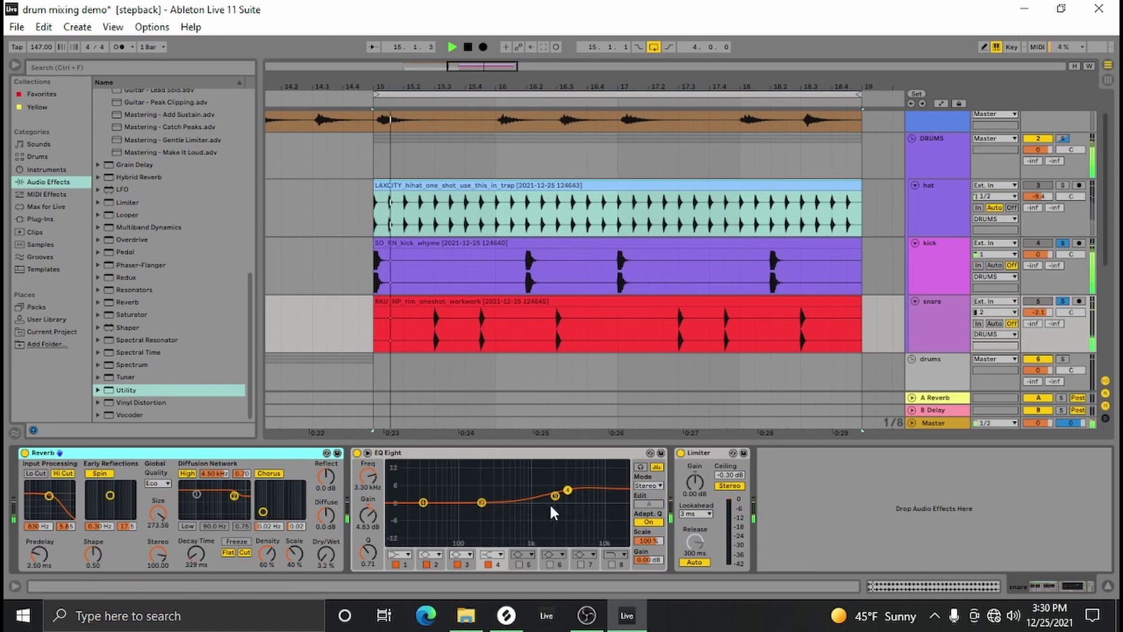
left_click(481, 502)
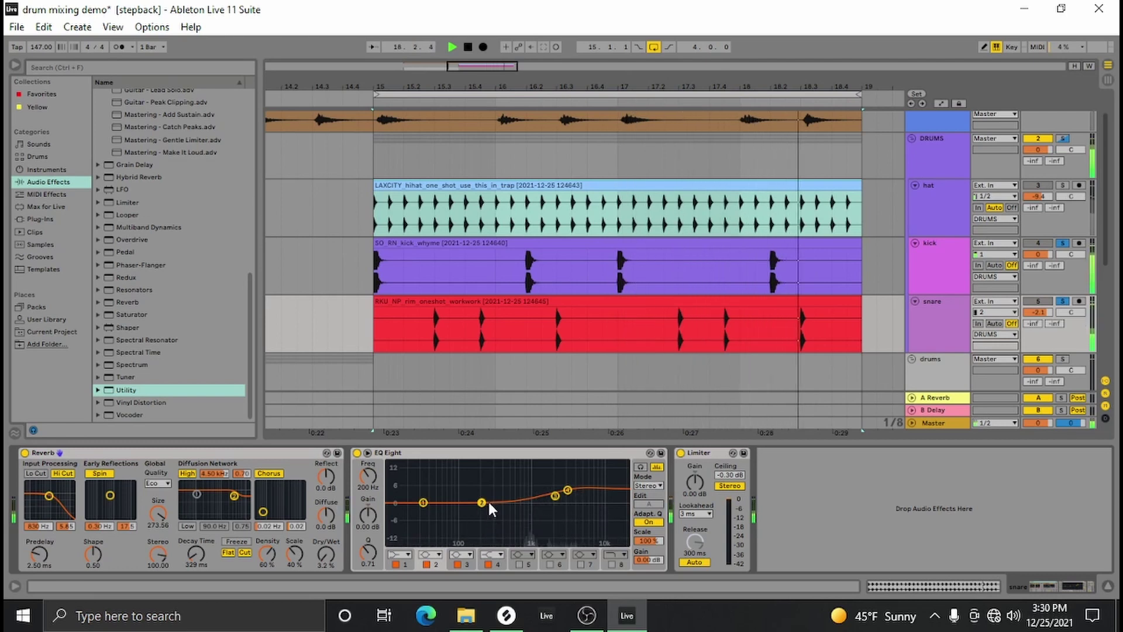
left_click_drag(554, 496, 493, 502)
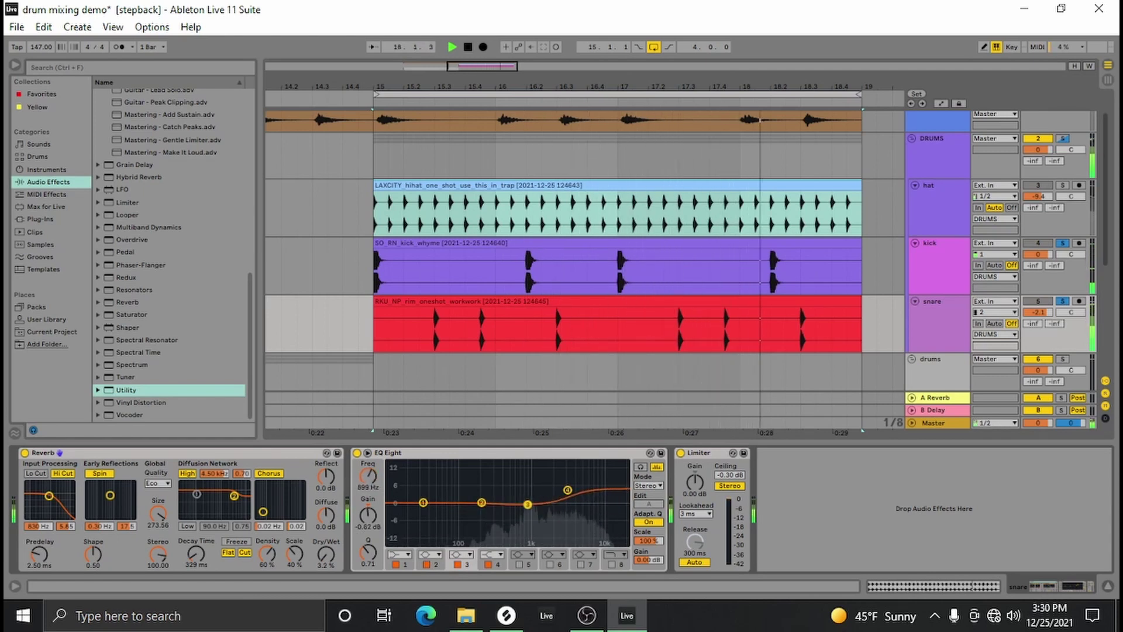
key("space")
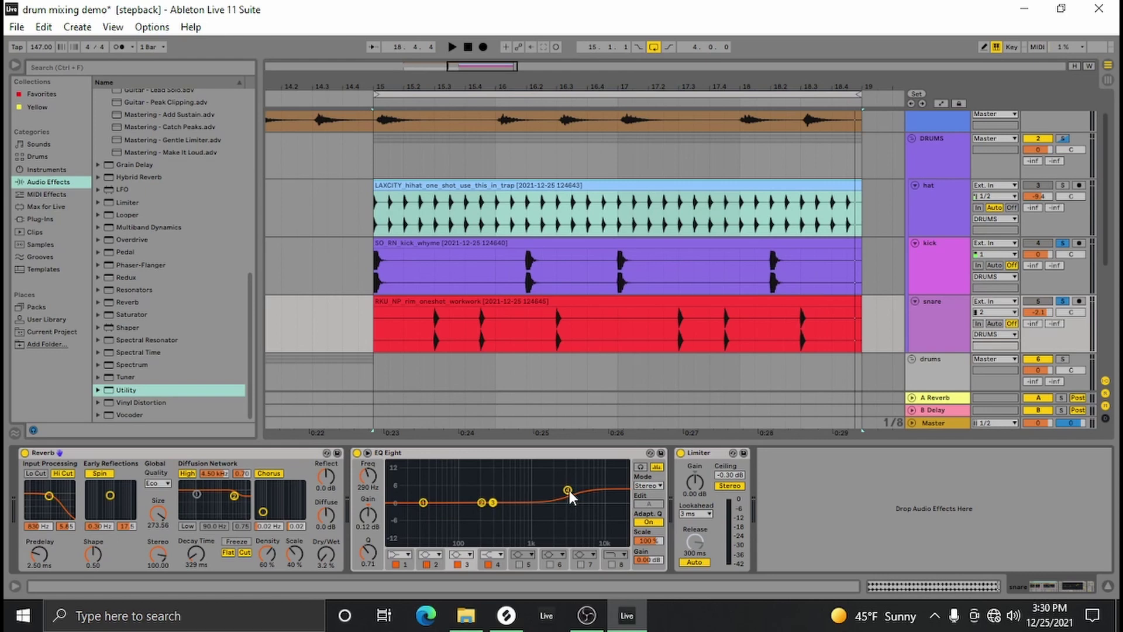
mouse_move(570, 490)
left_mouse_down()
mouse_move(565, 481)
mouse_move(563, 493)
left_mouse_up()
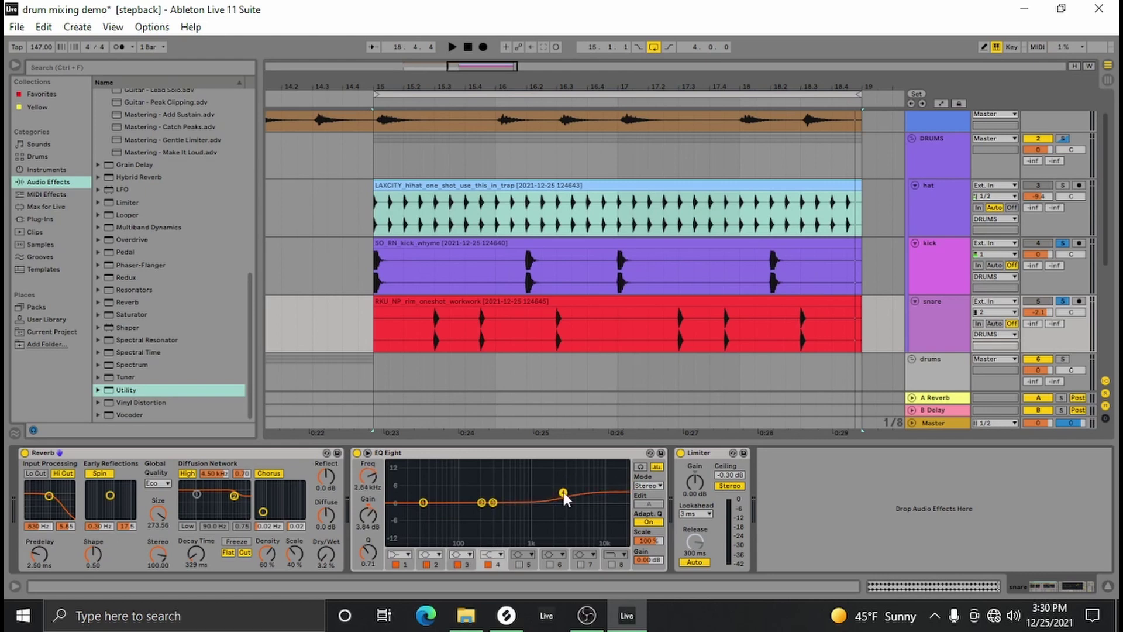
mouse_move(493, 503)
left_mouse_down()
mouse_move(509, 502)
mouse_move(501, 503)
left_mouse_up()
Step: Settle snare EQ band 3 at 367 Hz and set the start marker at bar 15.1.1
left_click(268, 466)
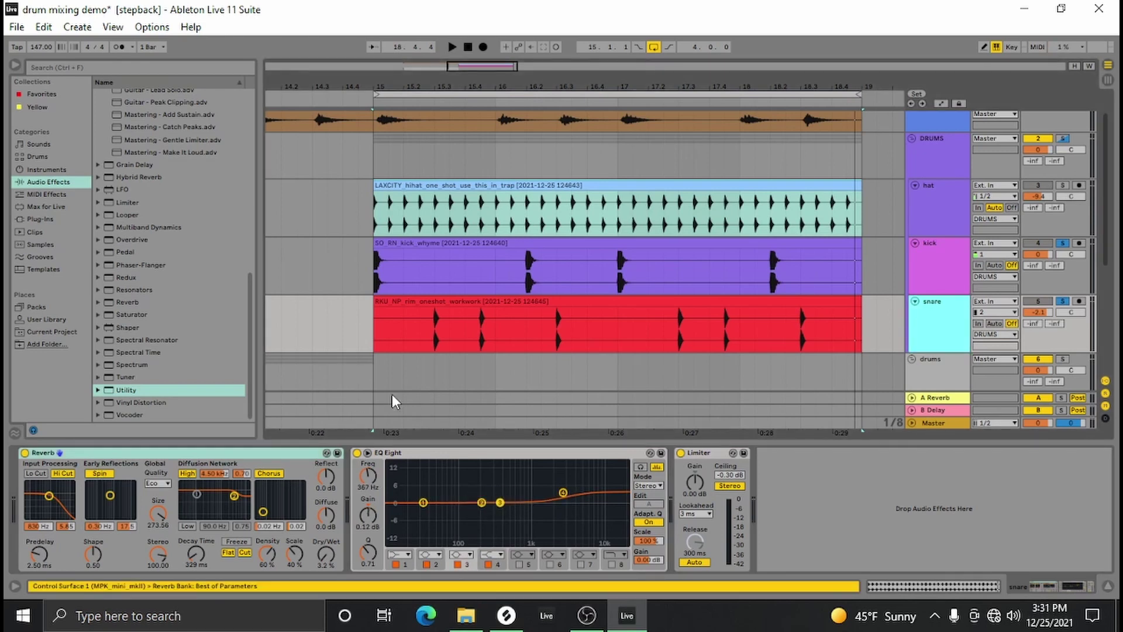
left_click(396, 338)
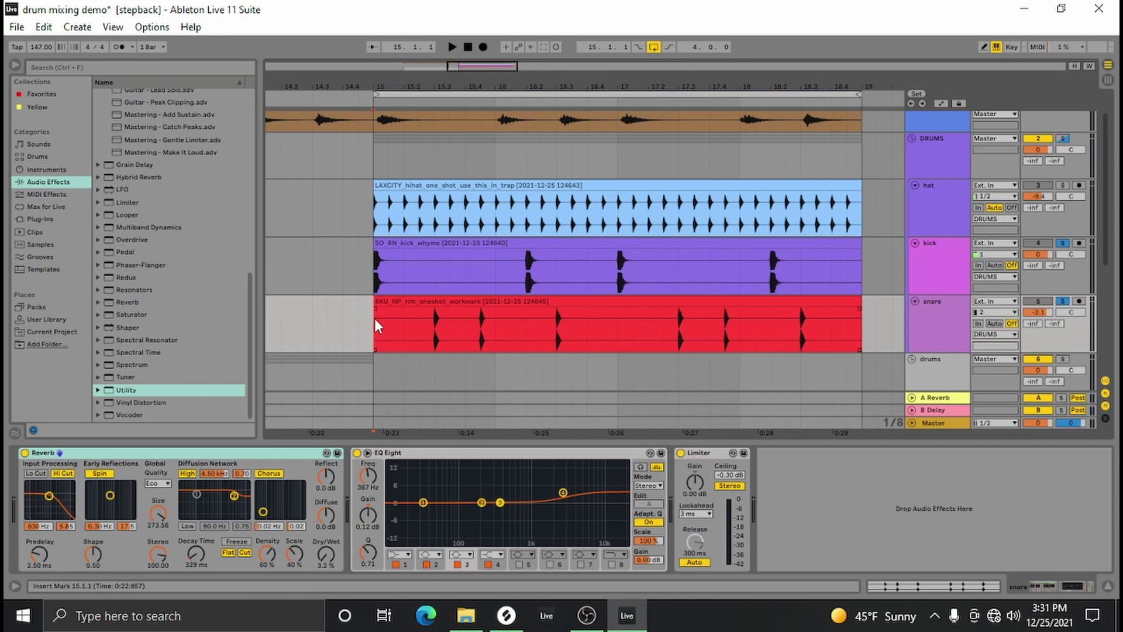
key("space")
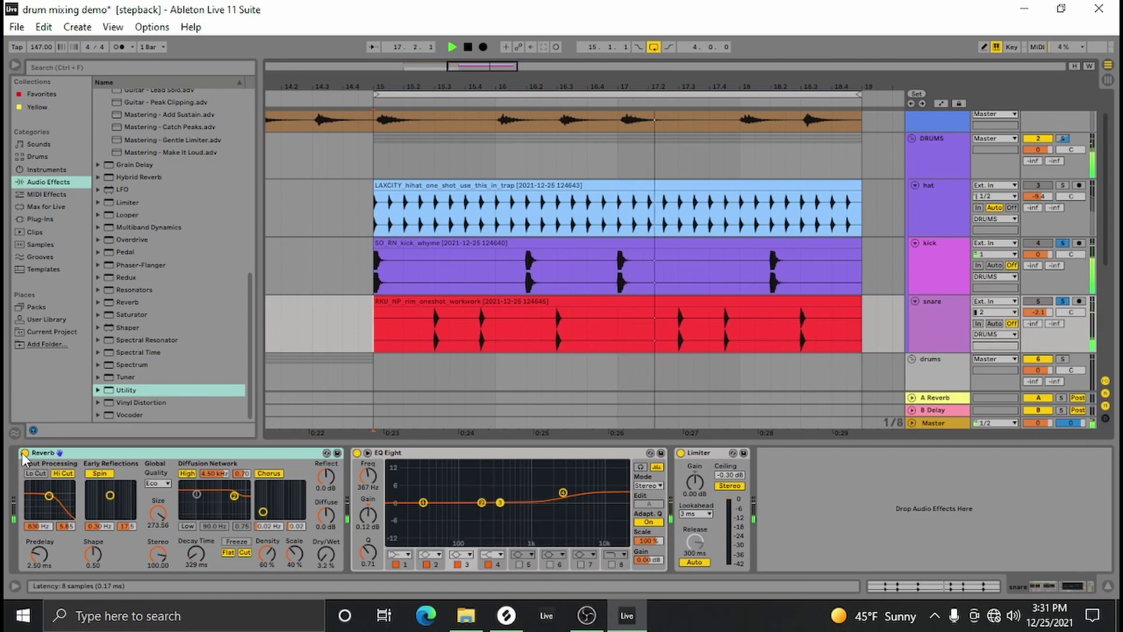
key("space")
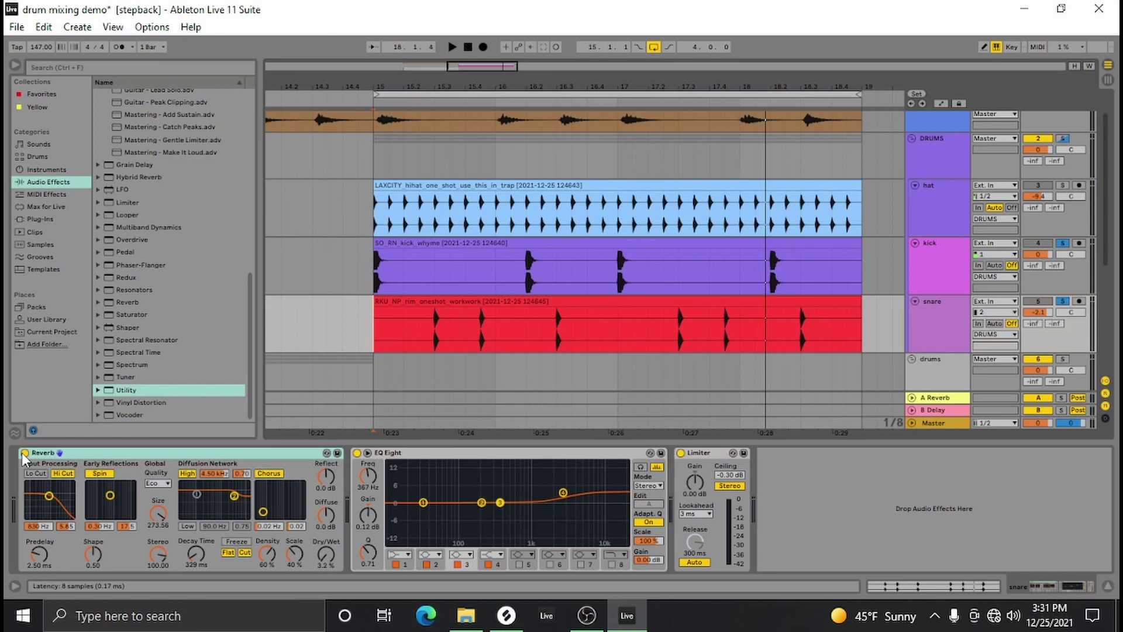
Step: Play back to check the snare Reverb at 5.5% Dry/Wet, then select the hat track
key("space")
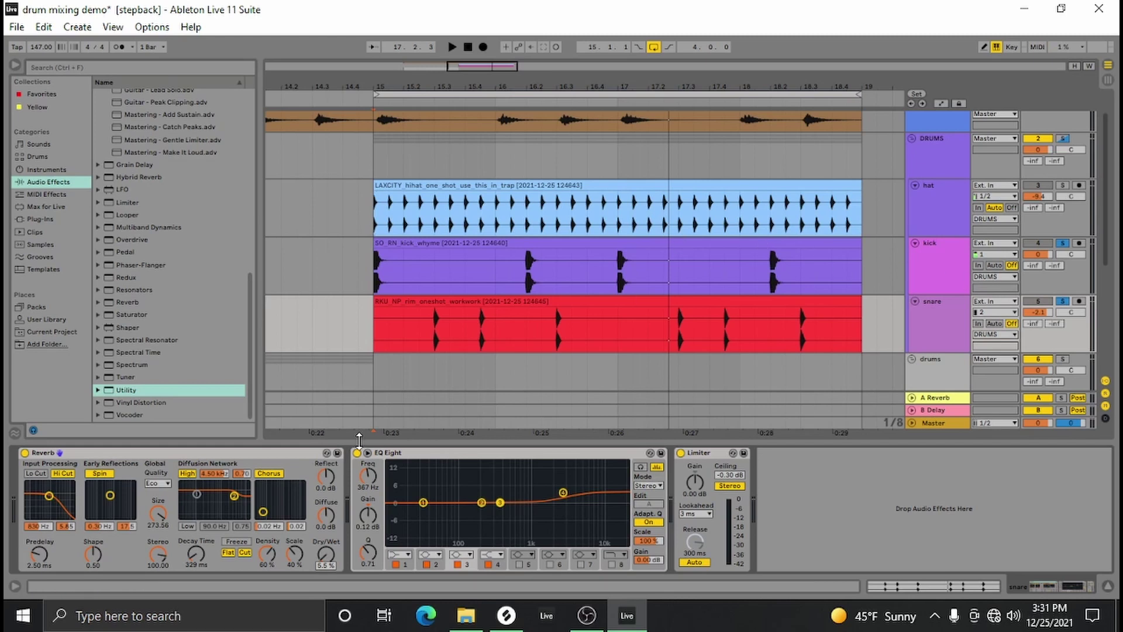
left_click(251, 454)
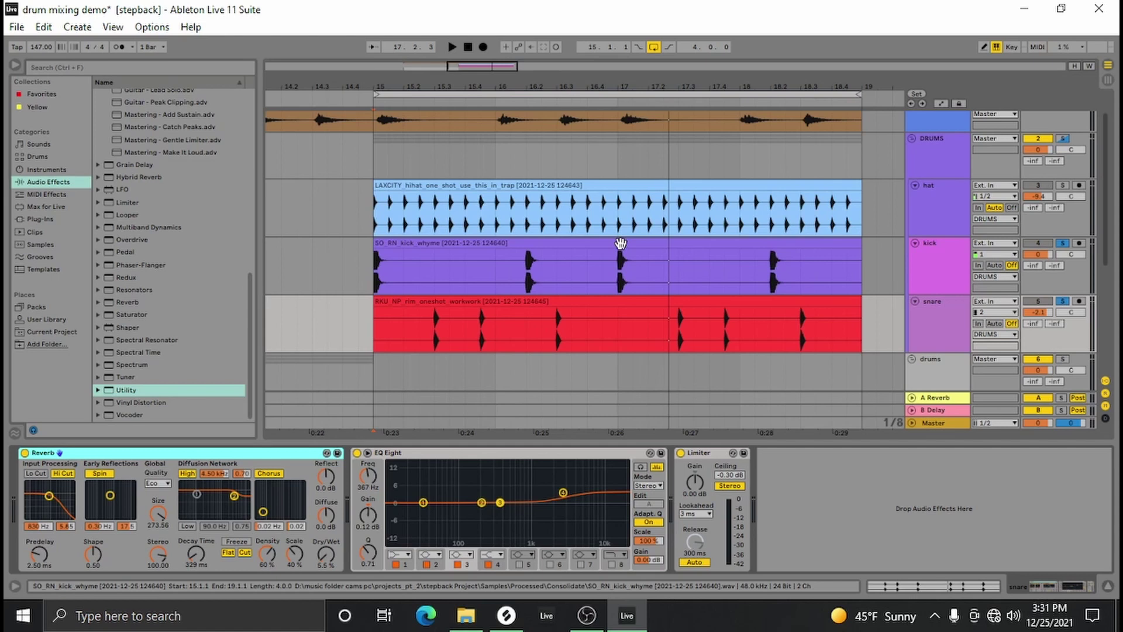
left_click(959, 219)
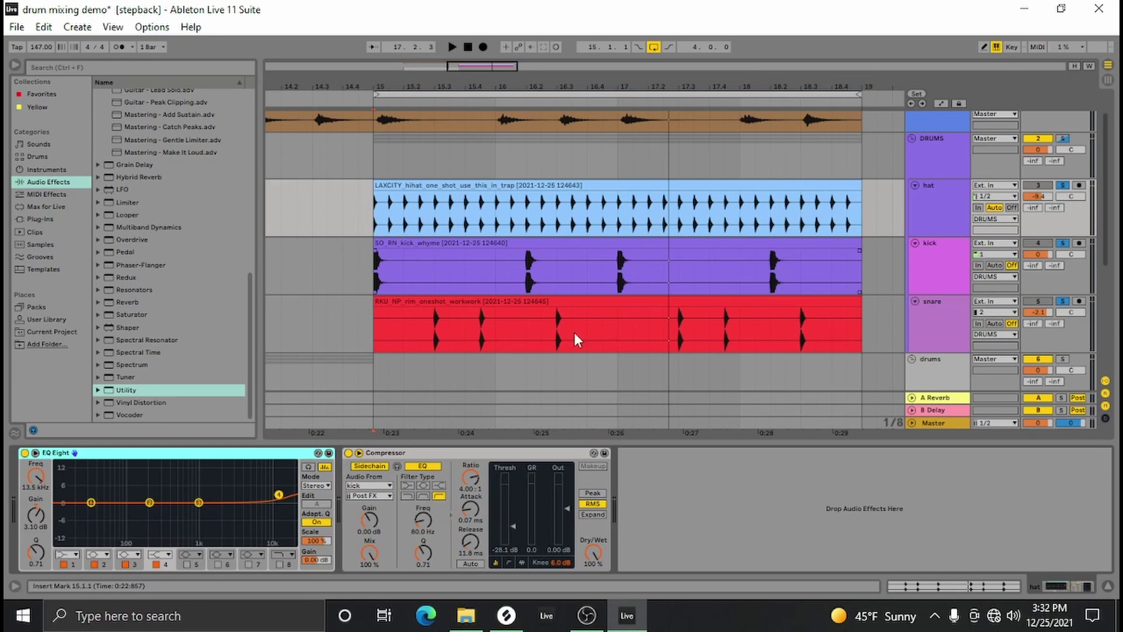
Step: Set the hat Compressor threshold to -24.0 dB while playing from the start marker
key("space")
left_click(501, 476)
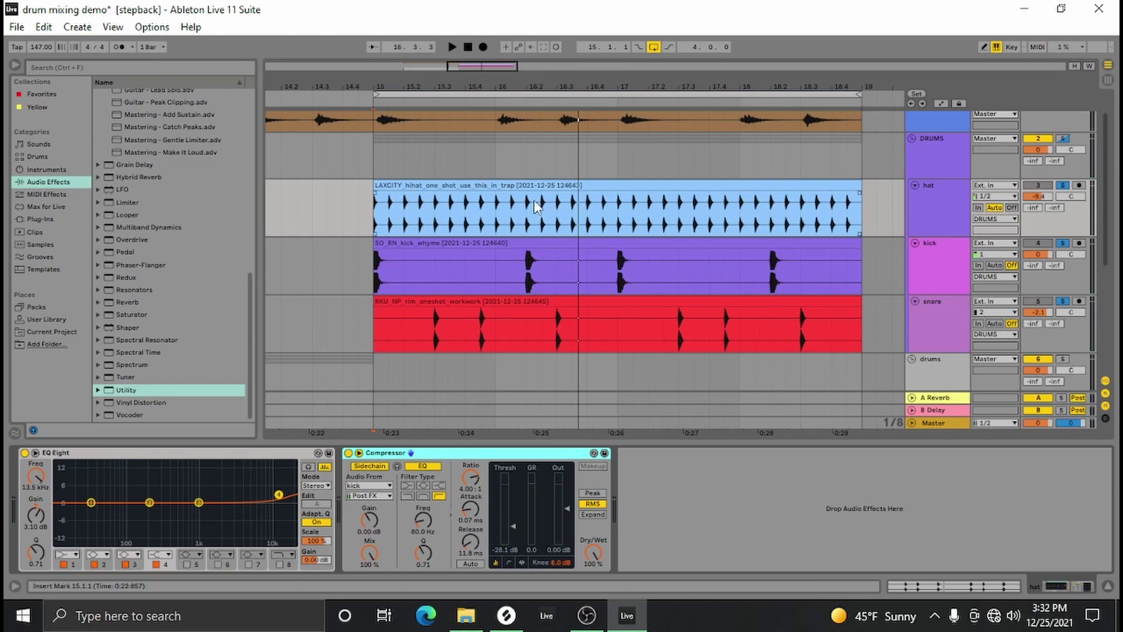
key("space")
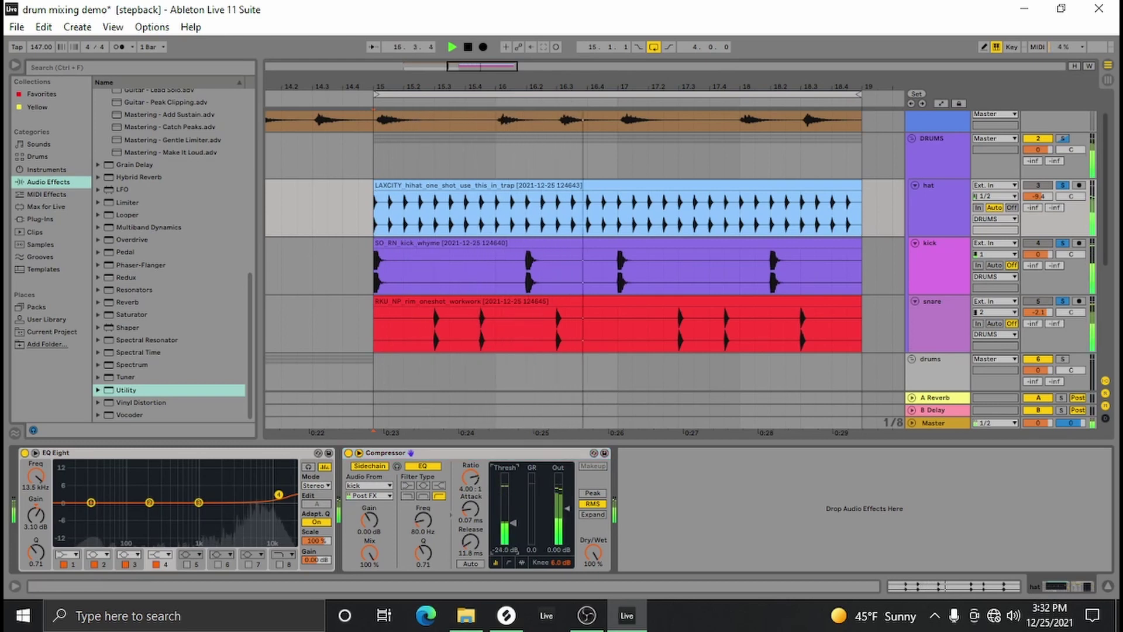
left_click_drag(507, 522, 506, 517)
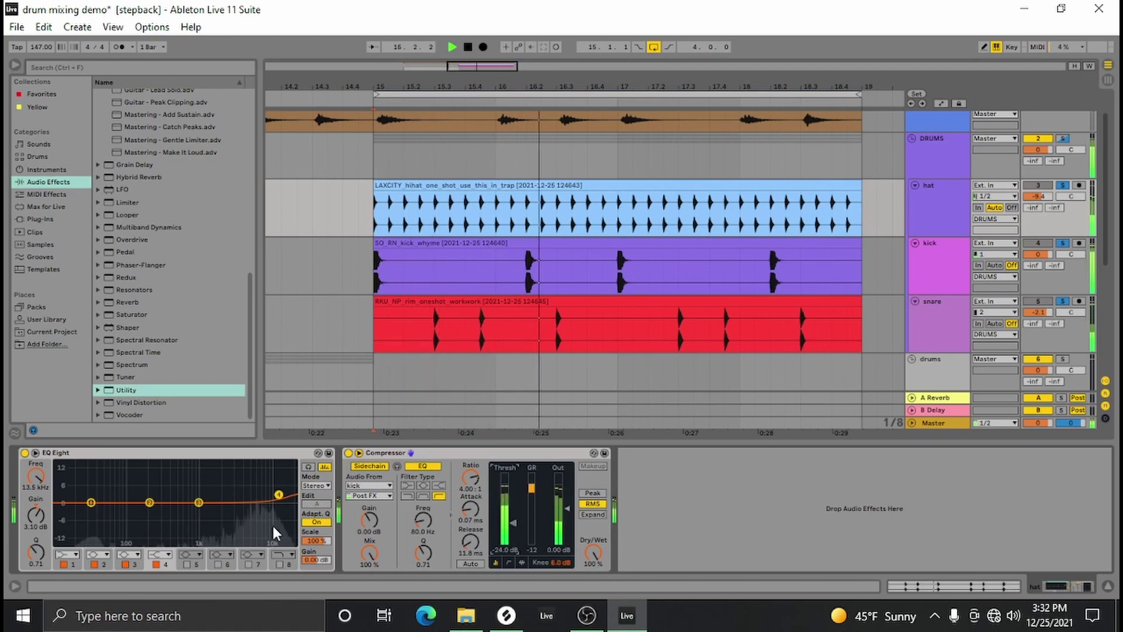
Step: Move the hat's EQ Eight band 3 to about 11.4 kHz at -0.37 dB
key("space")
left_click_drag(199, 504, 205, 503)
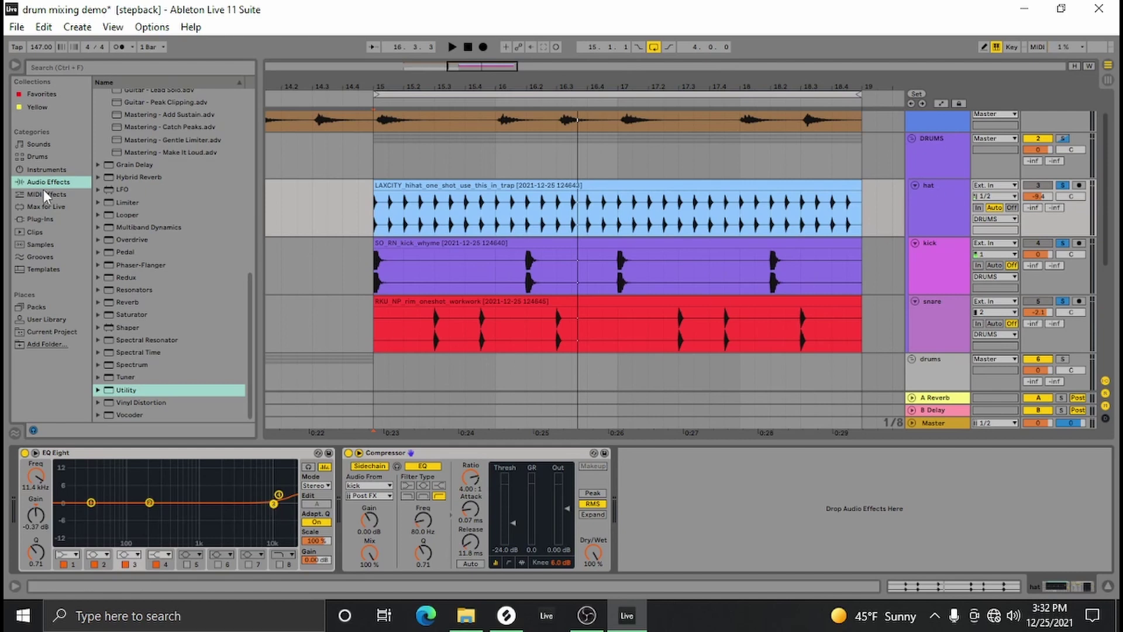
scroll(169, 222, "up", 5)
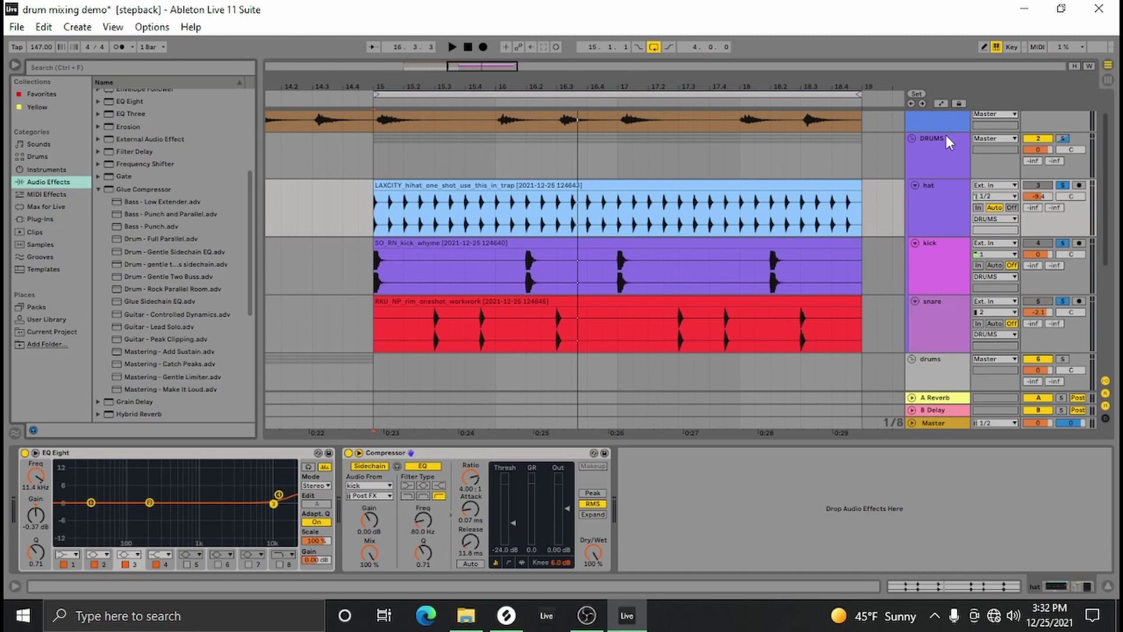
Step: Show the DRUMS chain, expand its Audio Effect Rack, switch the rack on and play
left_click(946, 157)
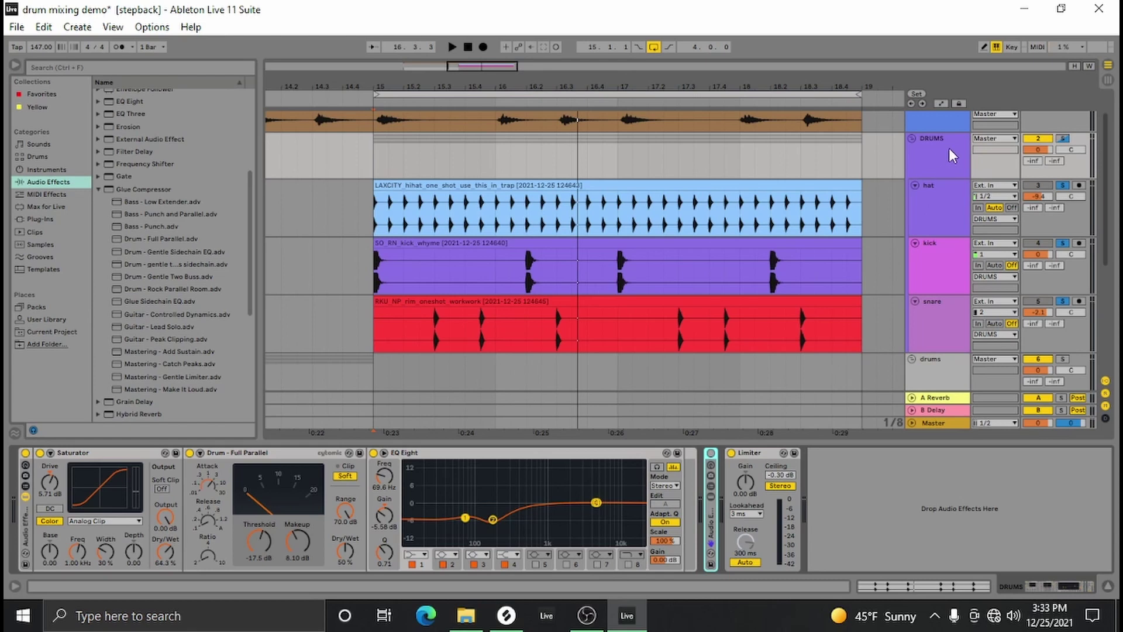
double_click(711, 536)
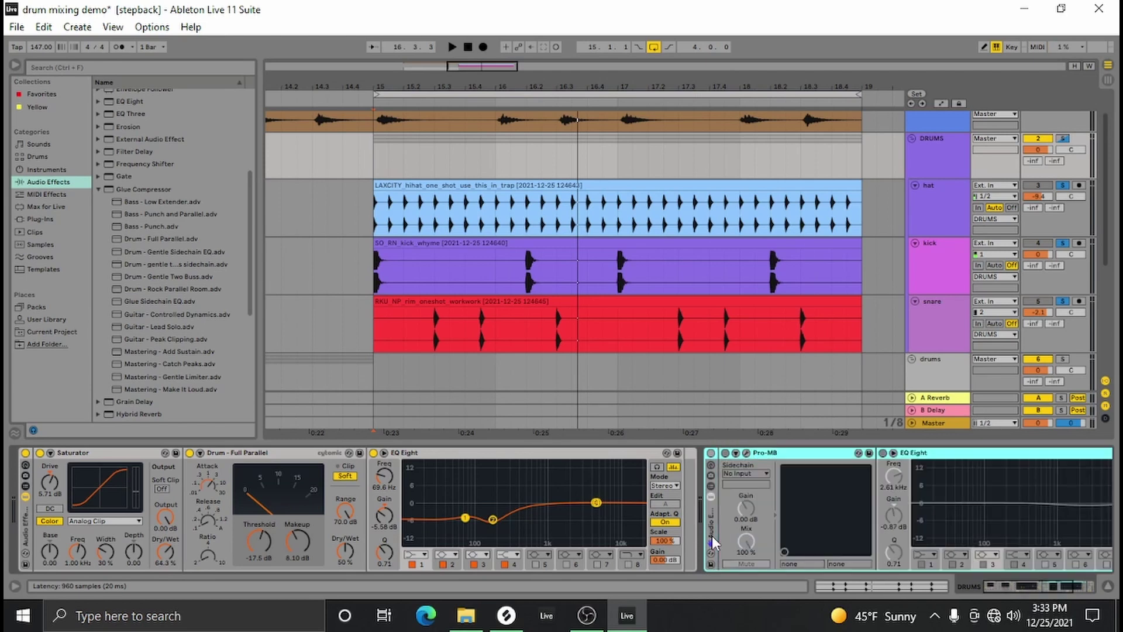
left_click_drag(1045, 585, 1073, 585)
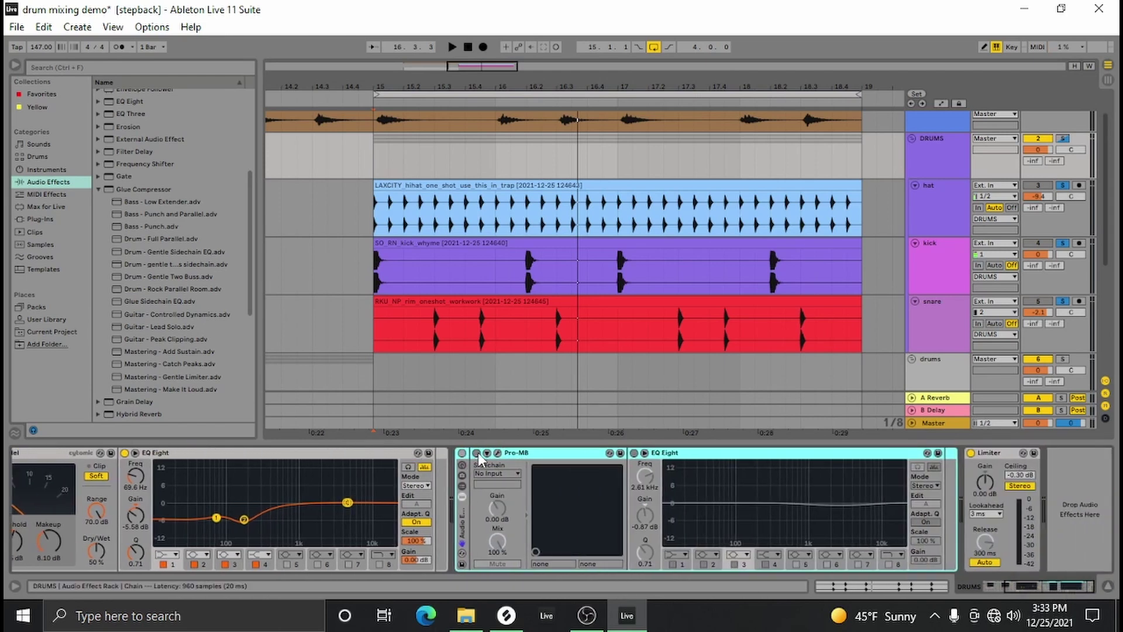
left_click(463, 452)
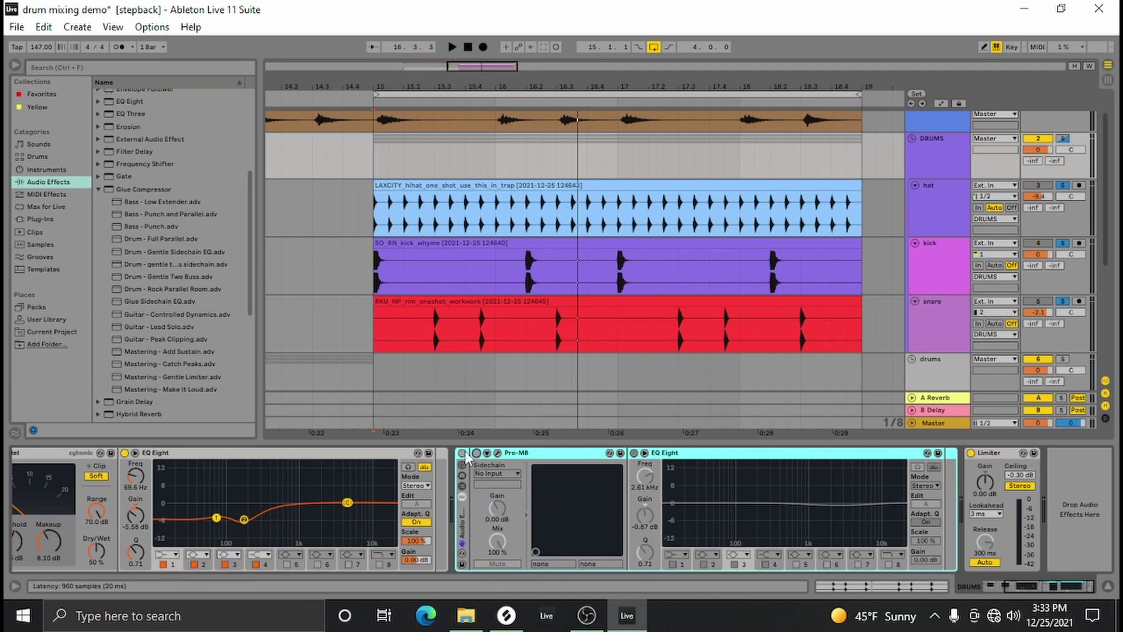
key("space")
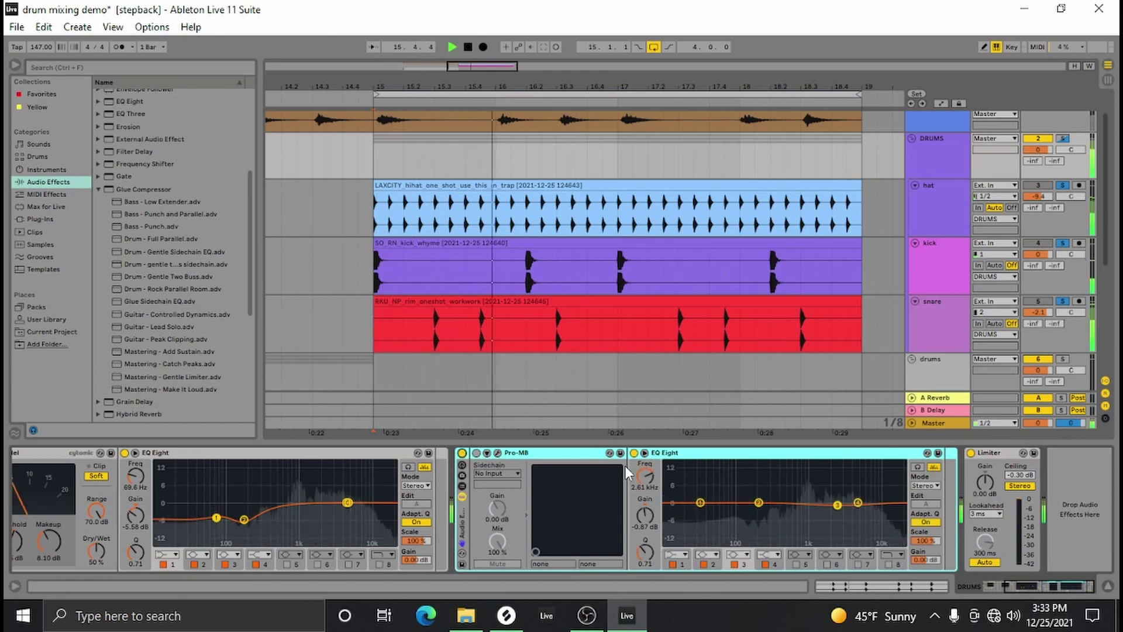
Step: Bypass the rack's second EQ Eight, enable FabFilter Pro-MB and open its editor window
left_click(634, 452)
left_click(476, 452)
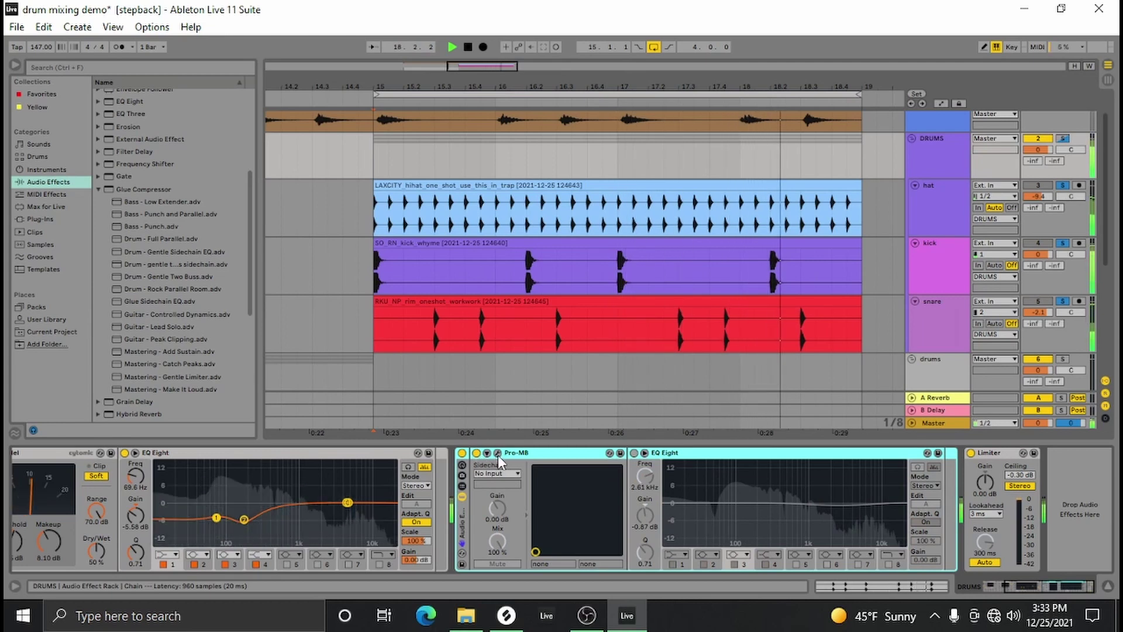
left_click(498, 453)
left_click_drag(722, 79, 661, 39)
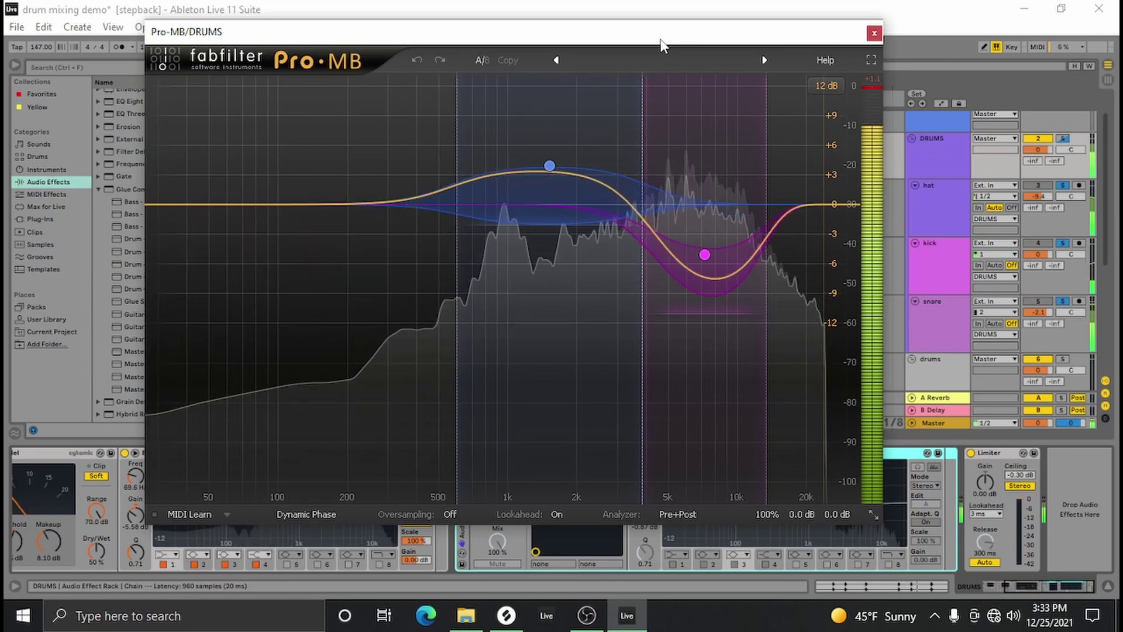
Step: Select Pro-MB's magenta Band 1 and restart drum playback to listen
mouse_move(713, 304)
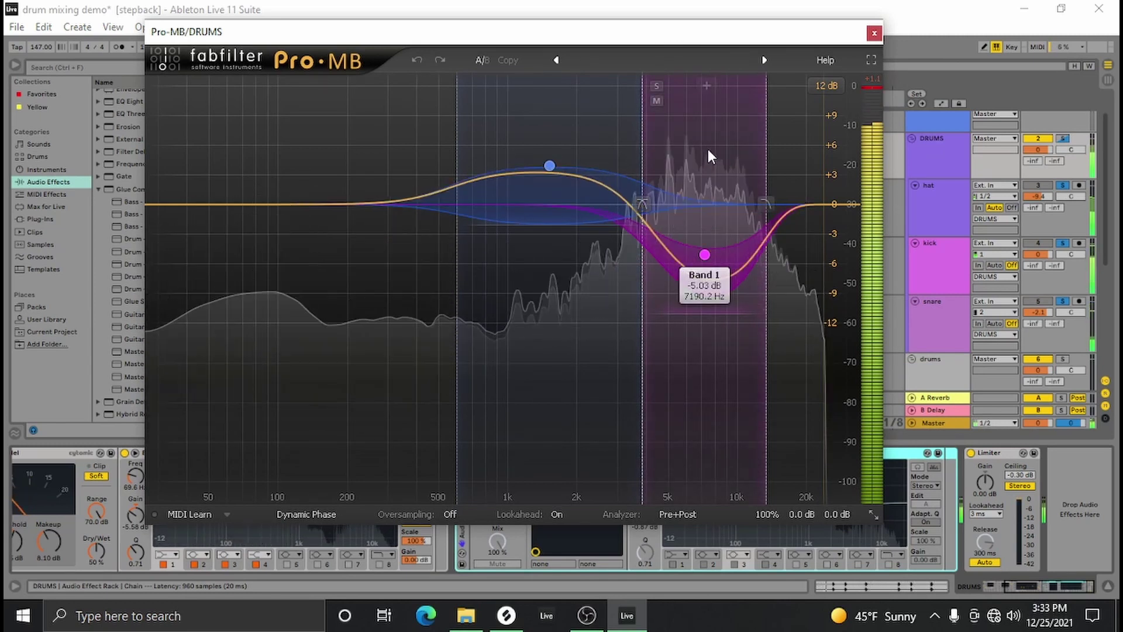
left_click(708, 145)
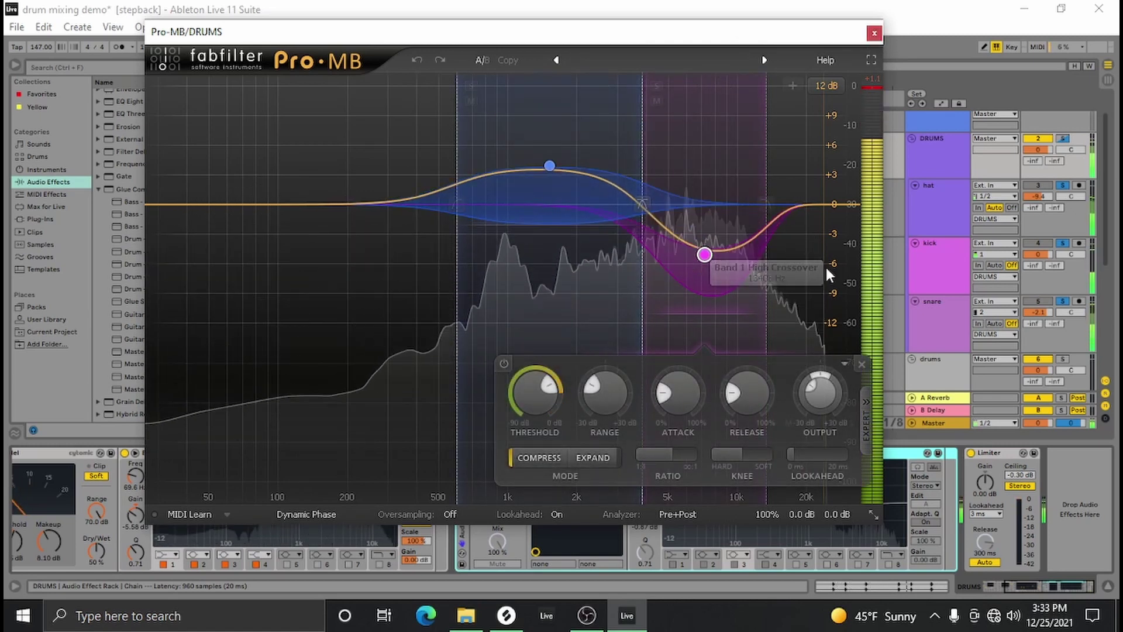
key("space")
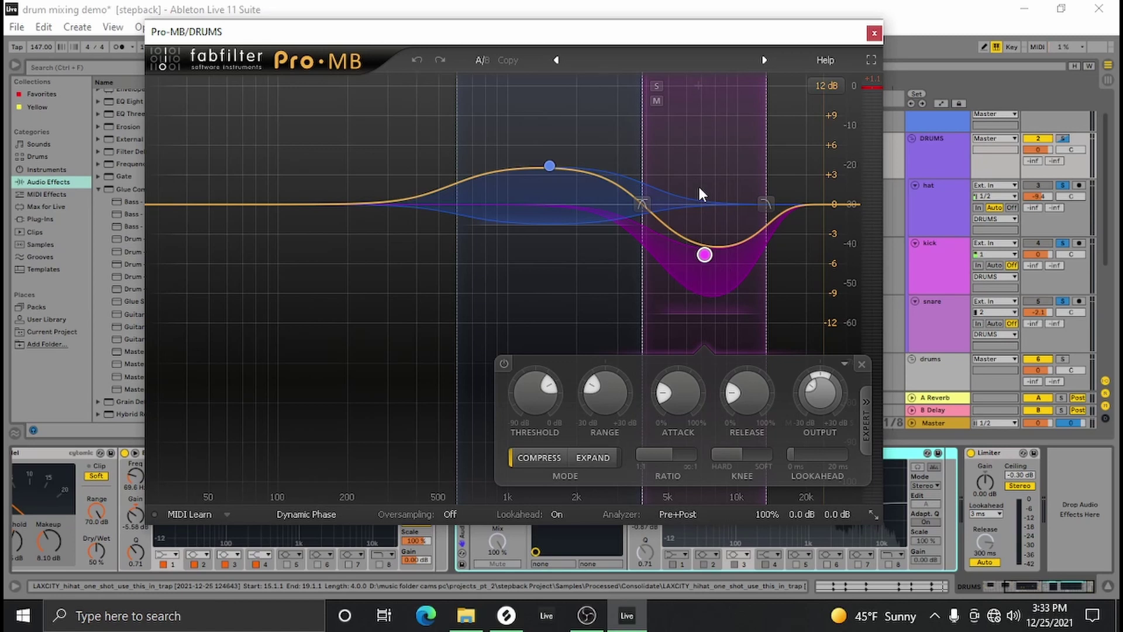
mouse_move(697, 249)
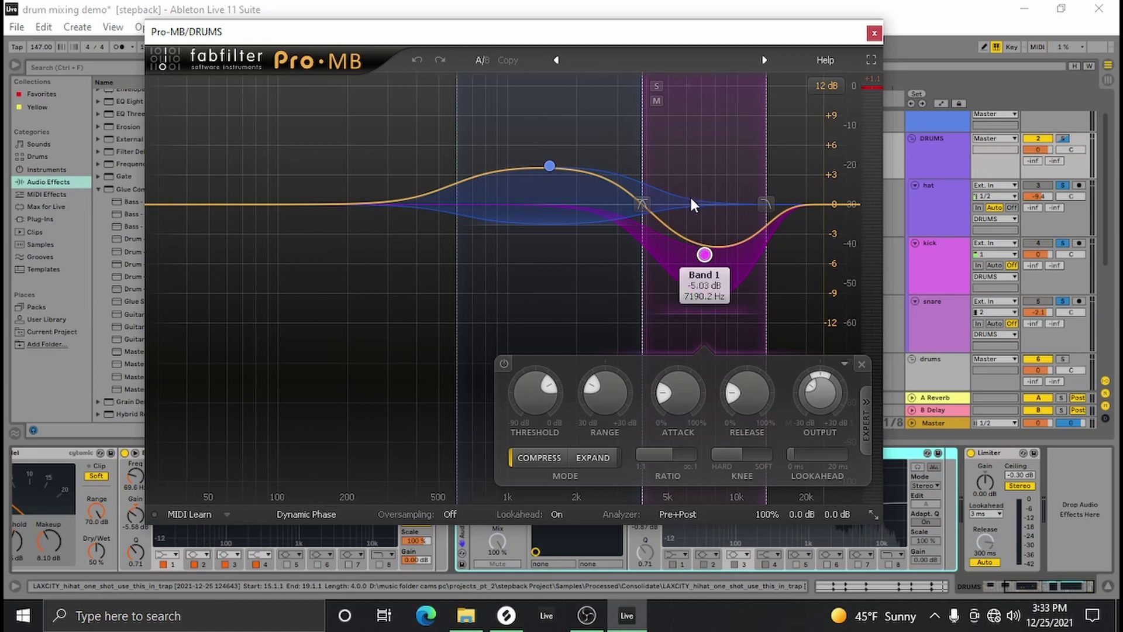
key("space")
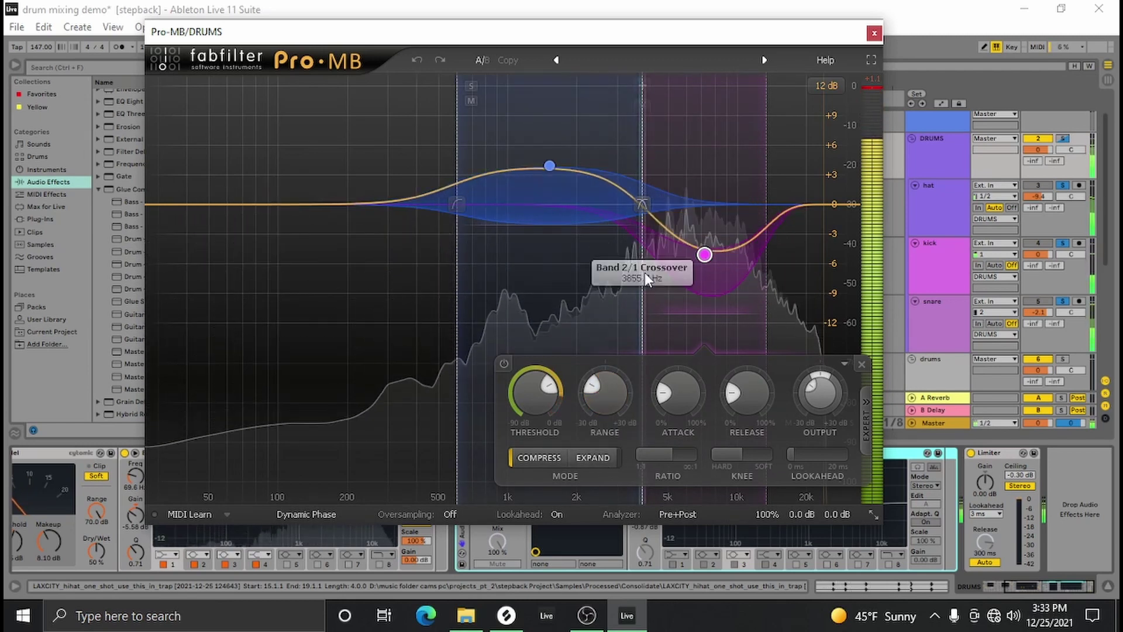
Step: Audition Band 2 solo, unsolo it, and close the Pro-MB window
left_click(553, 168)
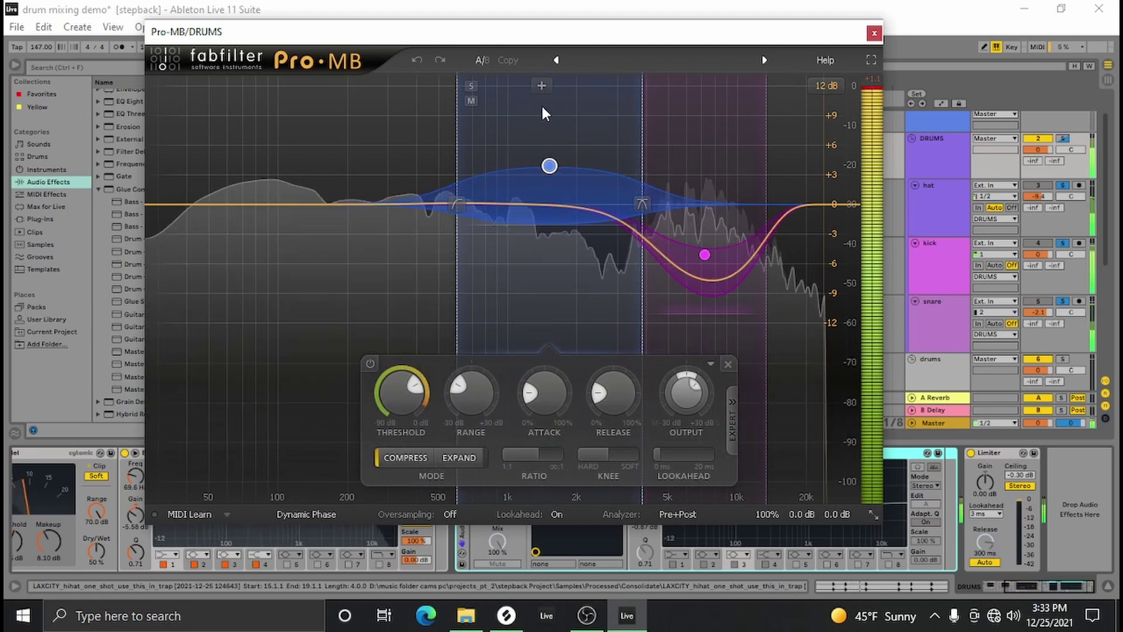
left_click(474, 85)
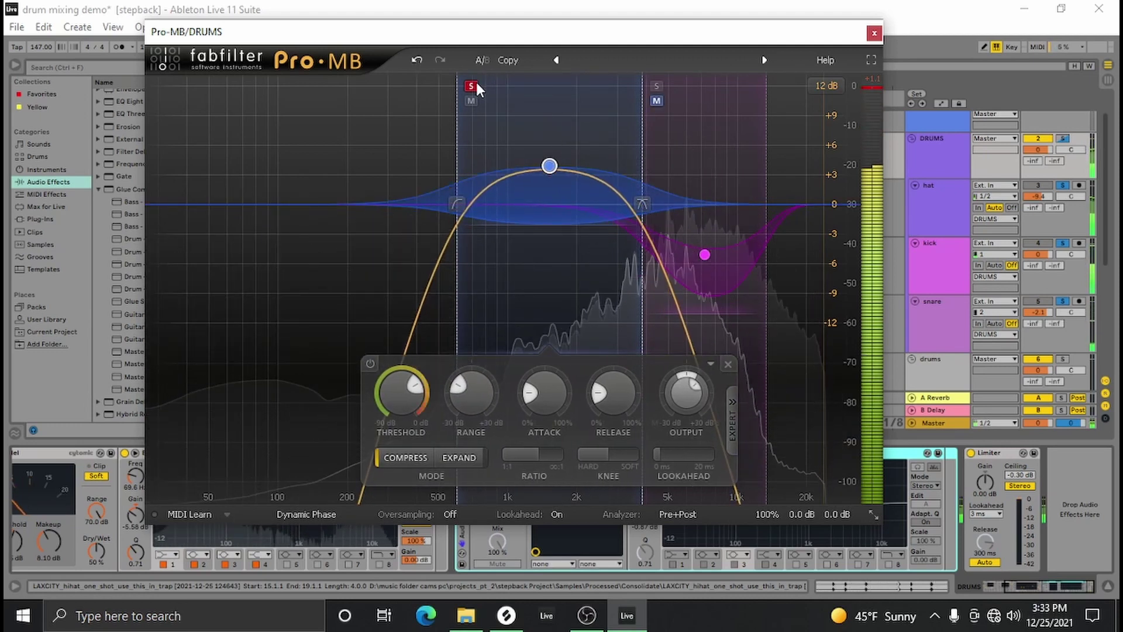
left_click(476, 83)
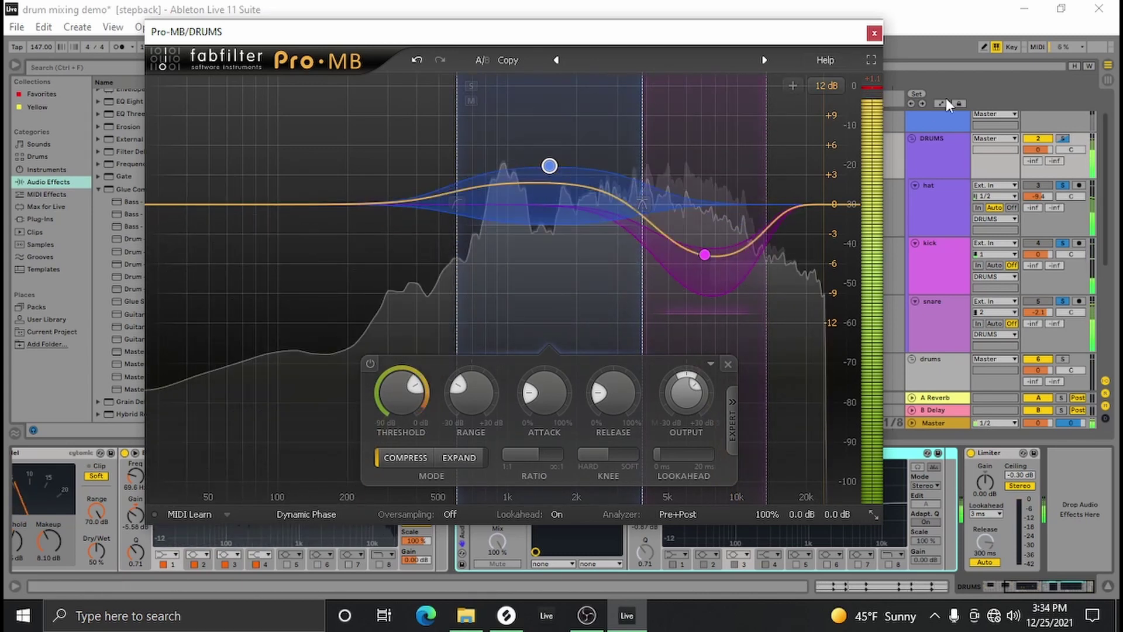
left_click(874, 33)
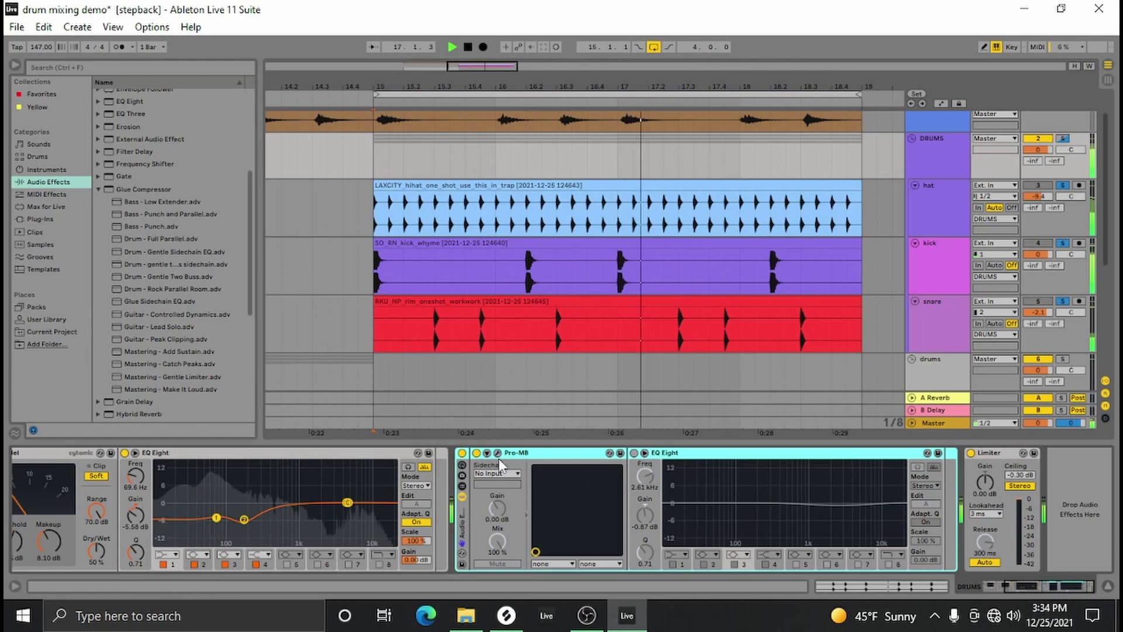
Step: A/B Pro-MB bypass, enable the second EQ Eight with a 170 Hz low-mid cut, and fold the rack
left_click(476, 451)
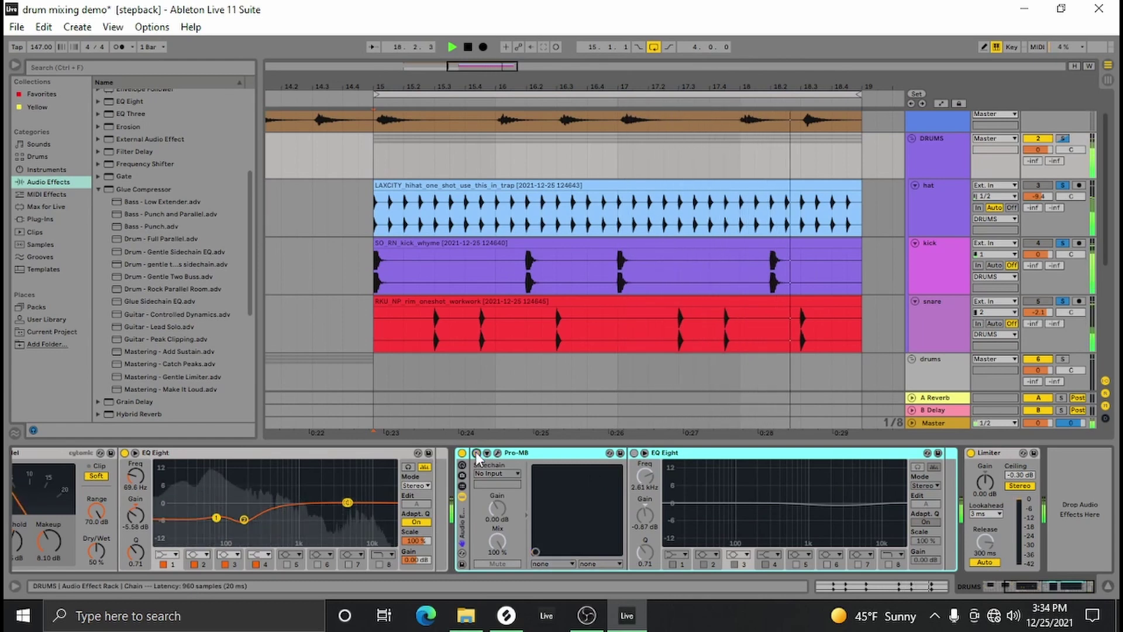
left_click(476, 451)
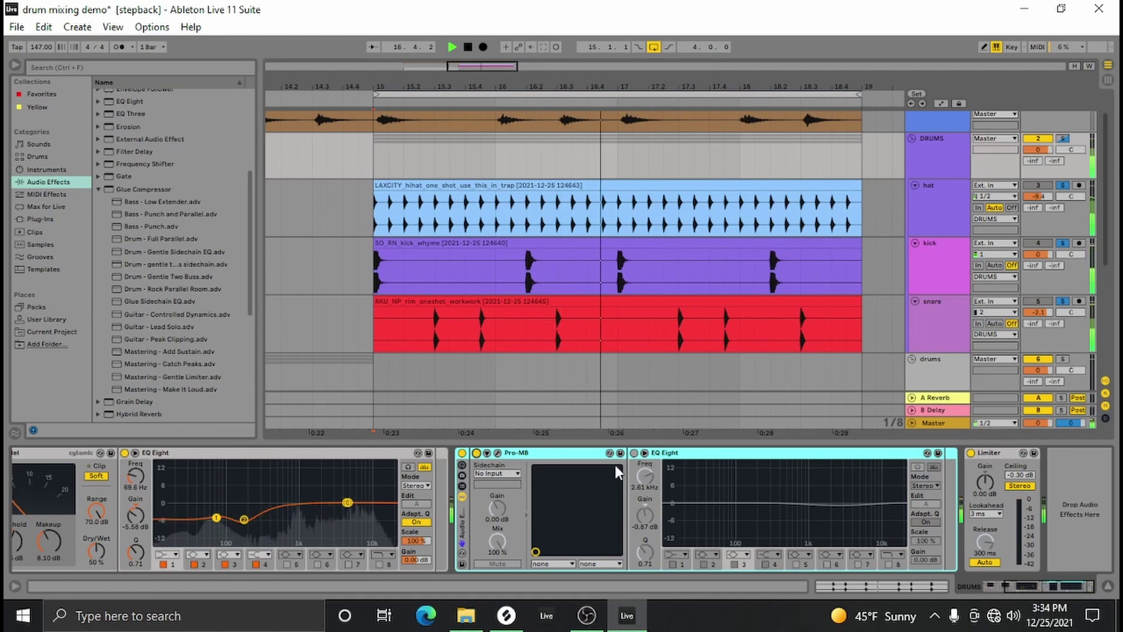
left_click(634, 454)
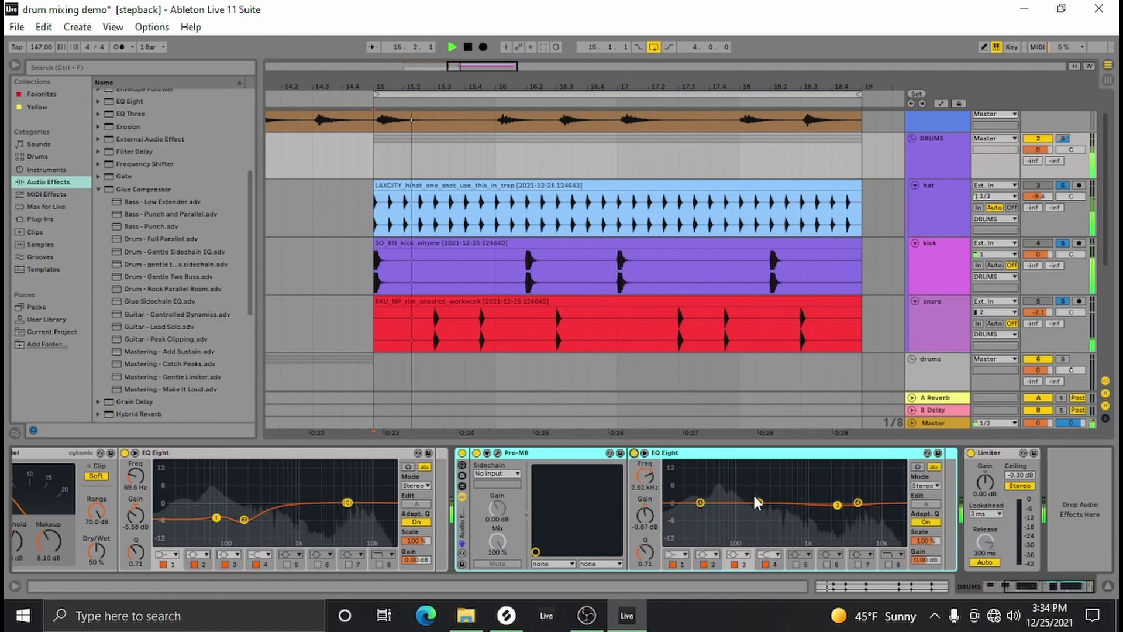
left_click_drag(761, 502, 753, 513)
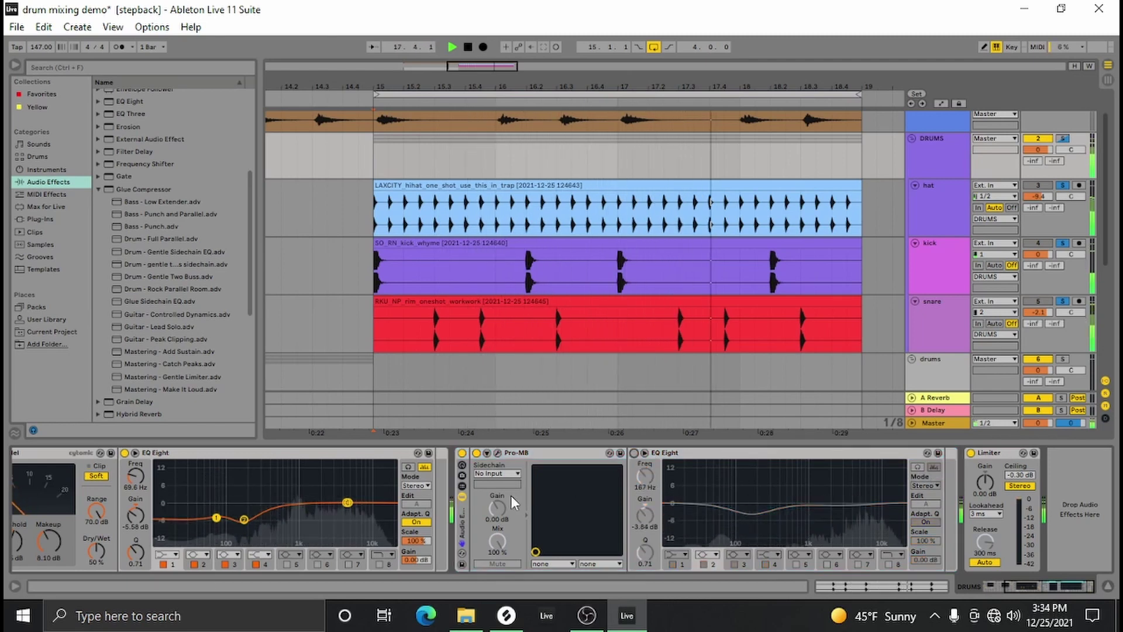
double_click(460, 524)
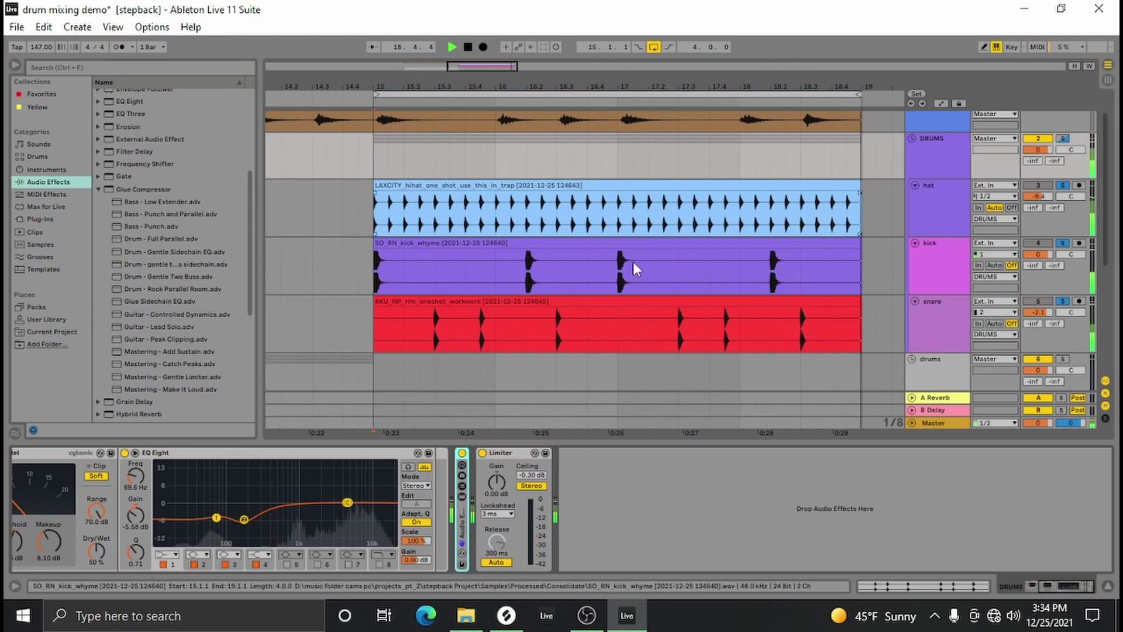
key("space")
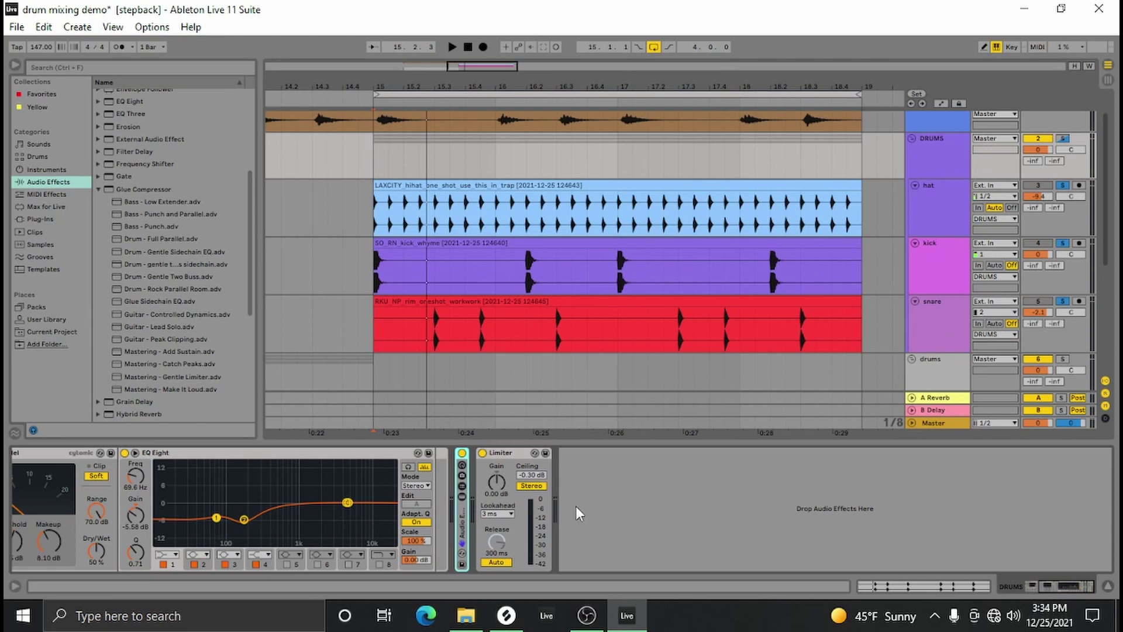
key("space")
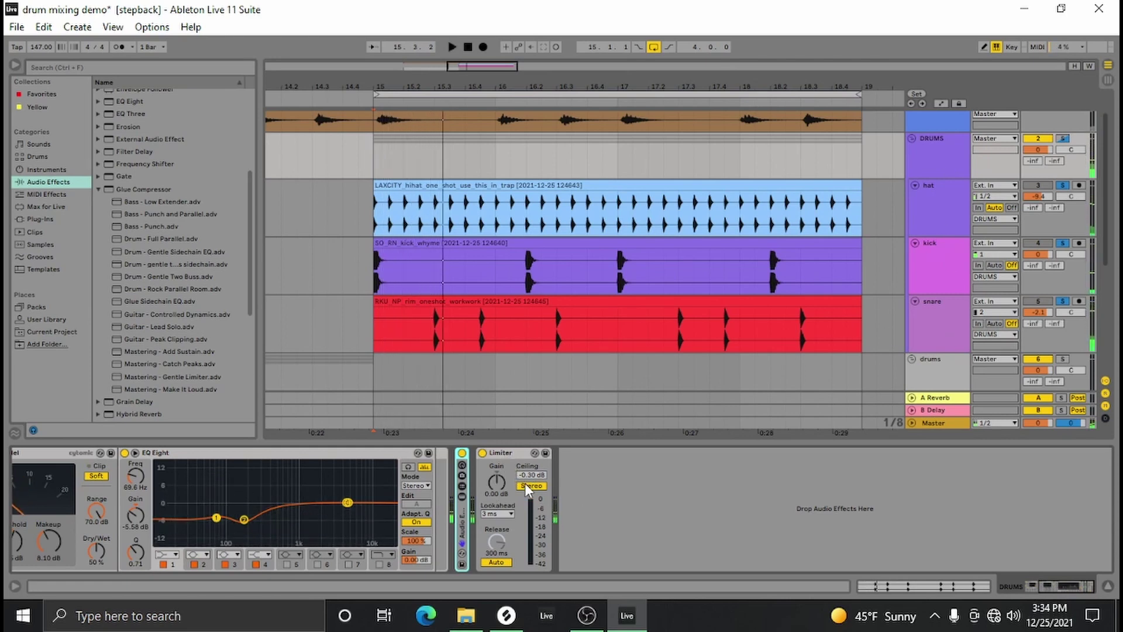
key("space")
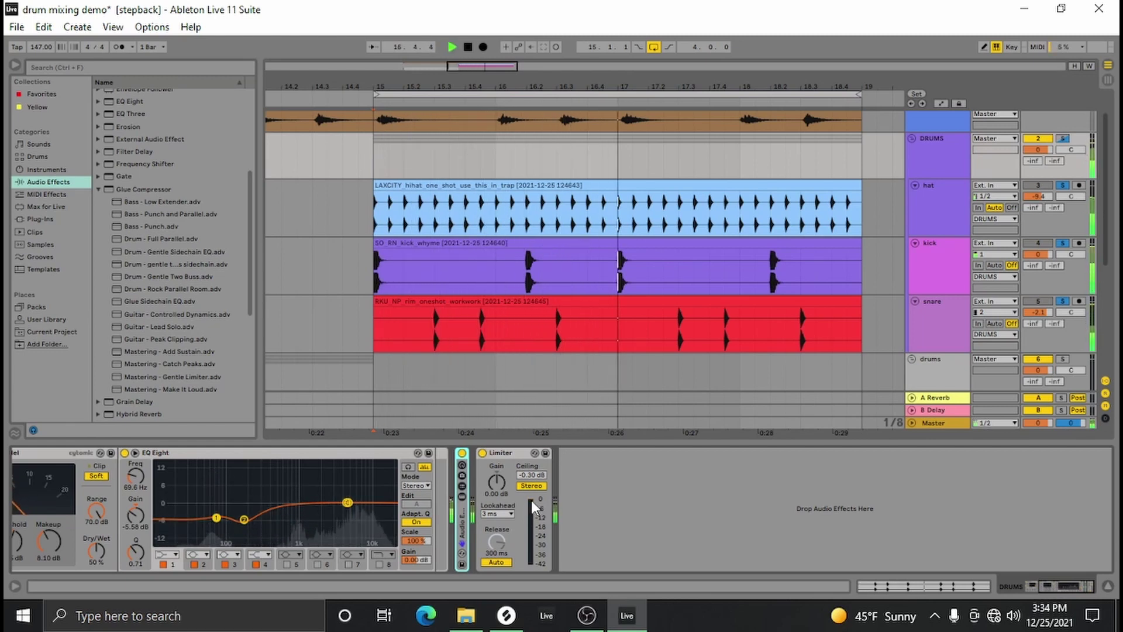
key("space")
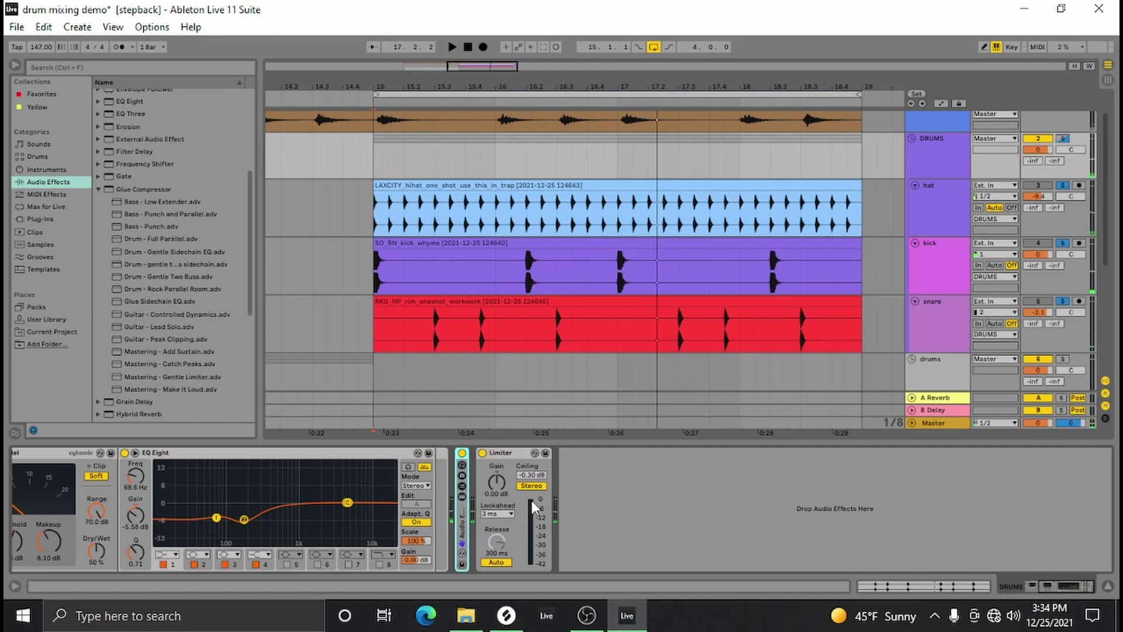
scroll(692, 285, "down", 1)
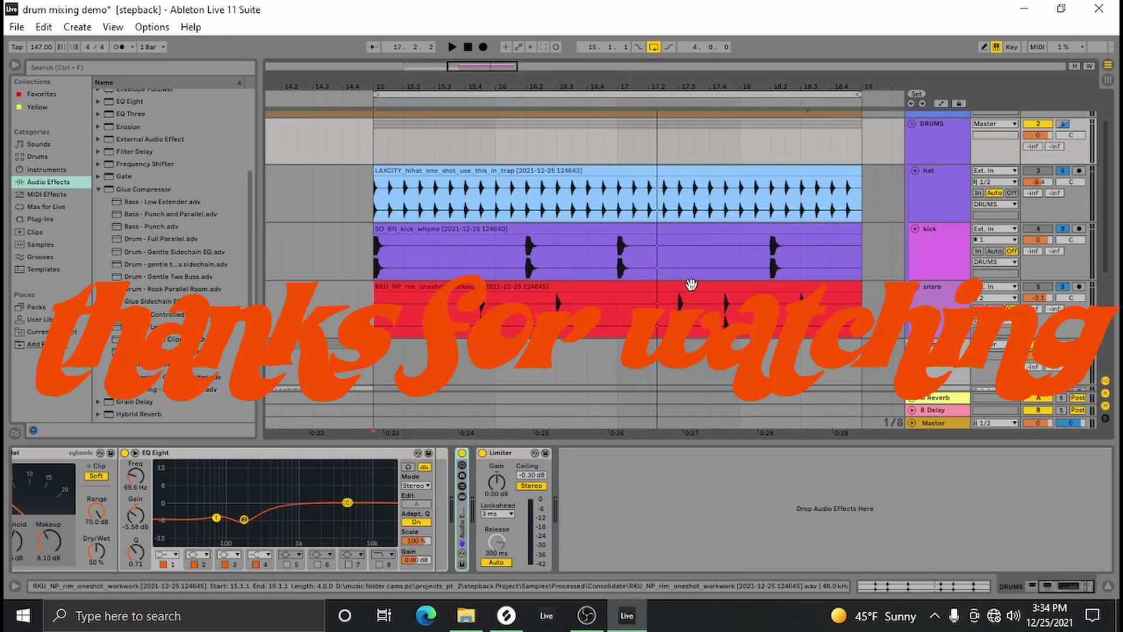
Step: Play from bar 15, zoom out, and unsolo the drum tracks and DRUMS bus
key("space")
left_click_drag(634, 89, 645, 88)
scroll(1036, 184, "up", 1)
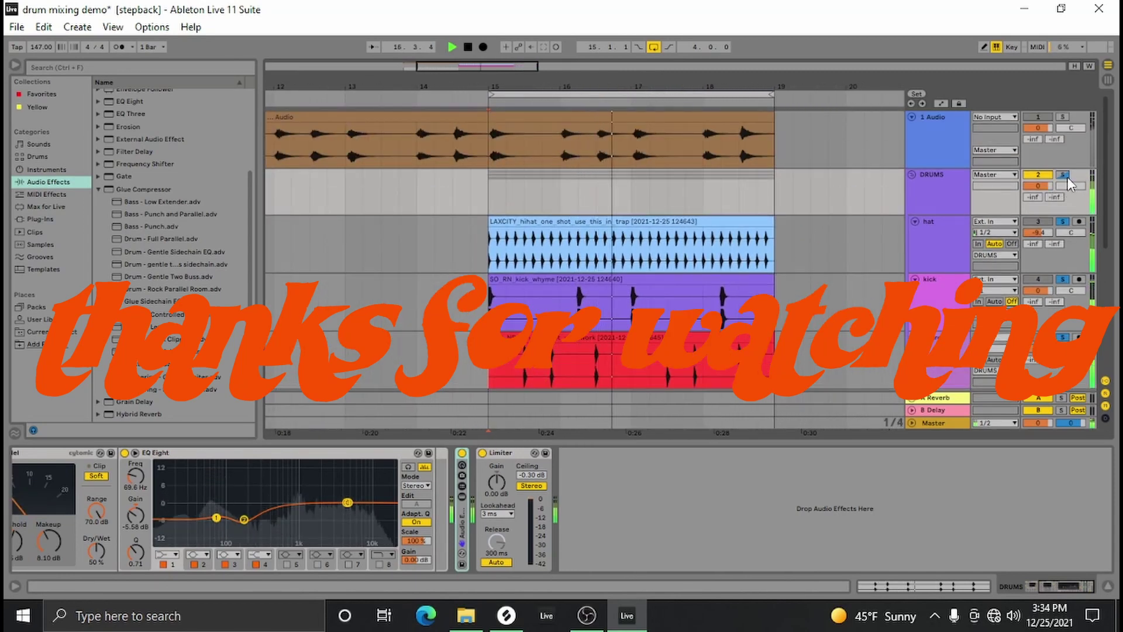
left_click(1063, 176)
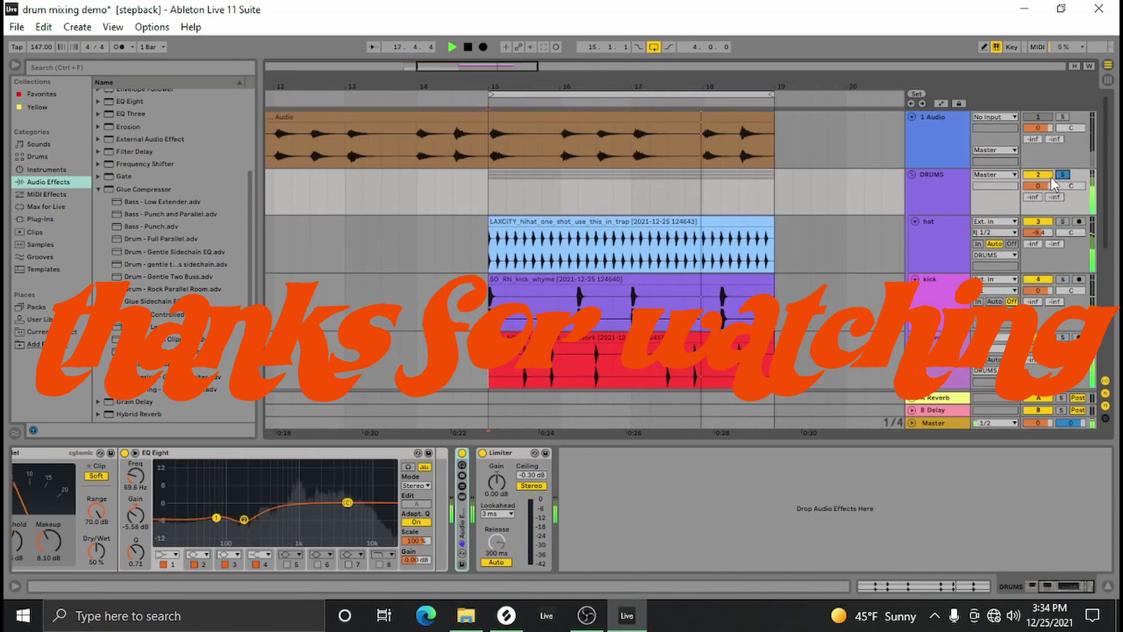
left_click(1065, 176)
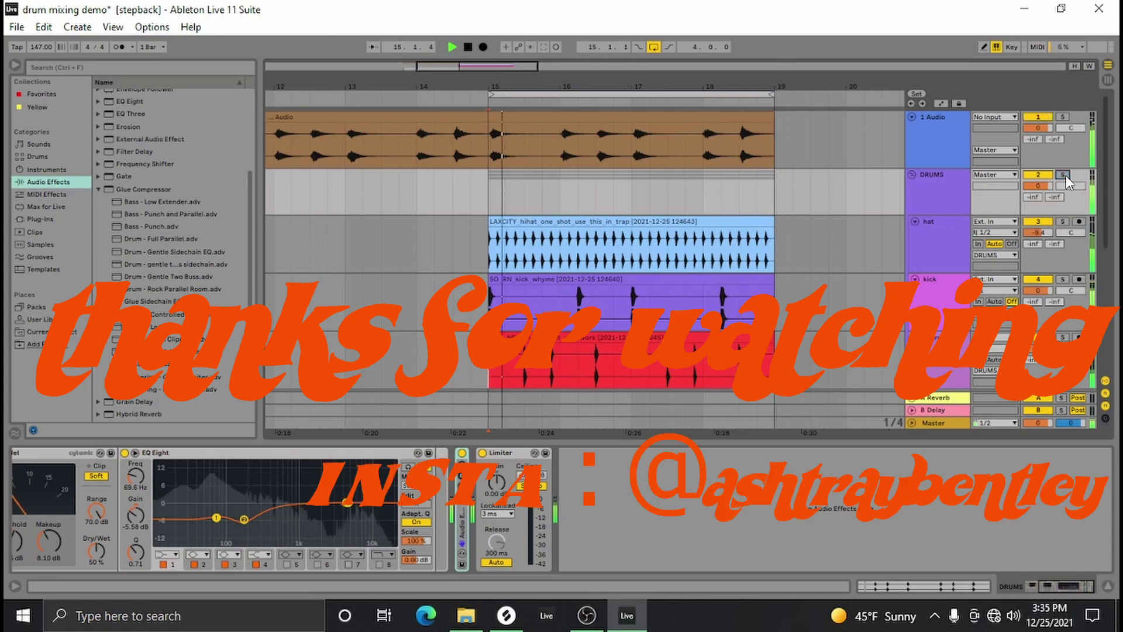
Step: Show the 1 Audio track's full effect chain and stop playback
left_click(946, 158)
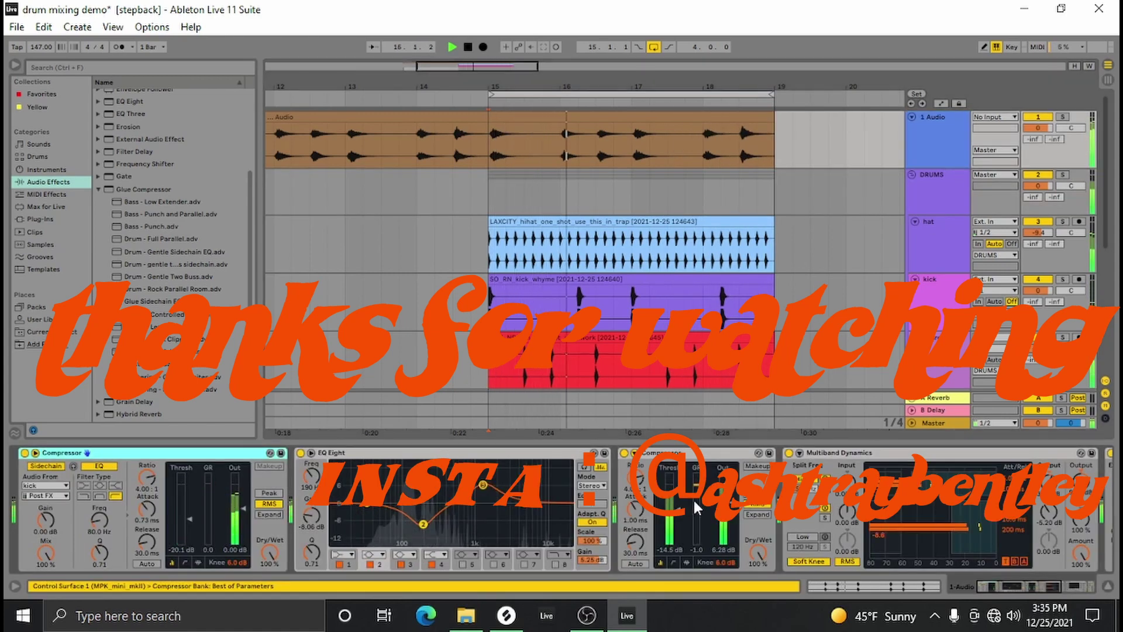
left_click(1033, 588)
left_click_drag(1033, 590, 989, 587)
key("space")
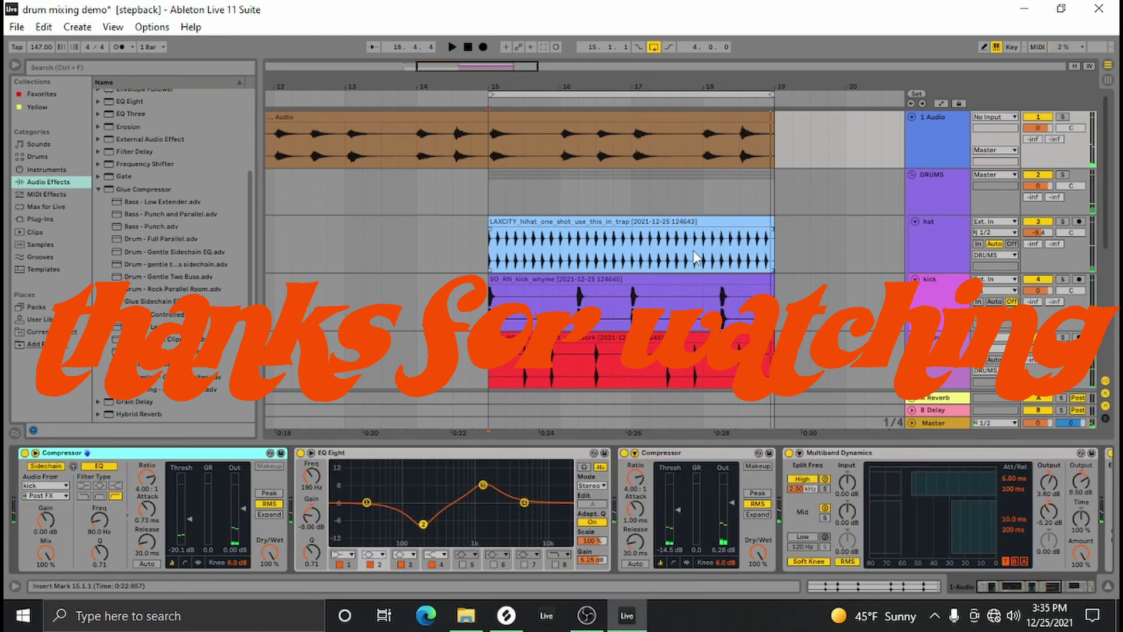